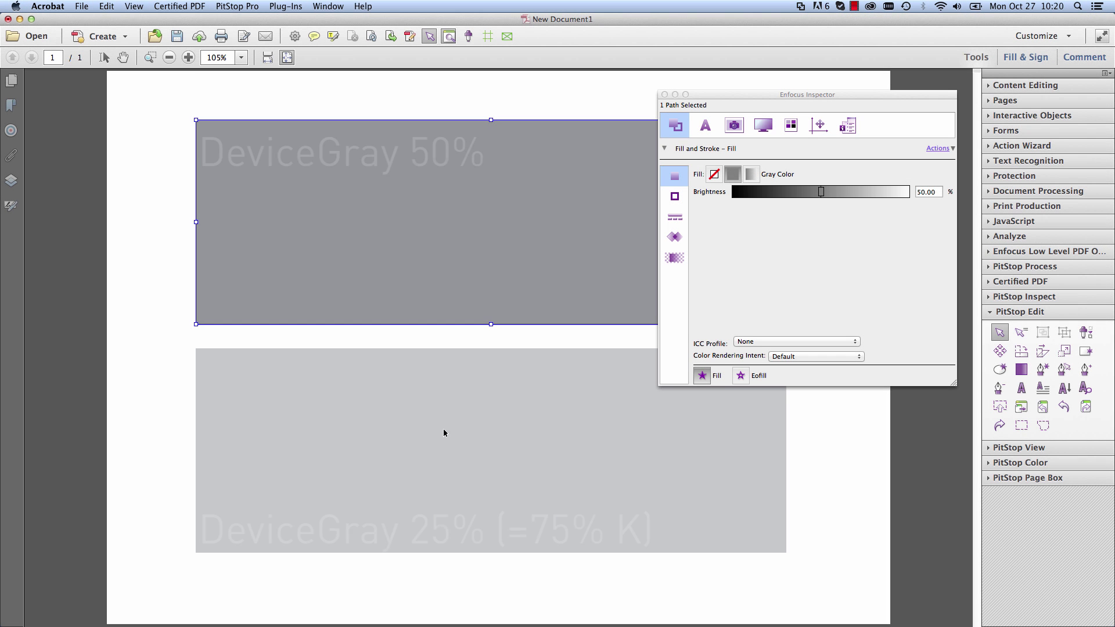
Map all three gray paths to CMYK C 100, M 0, Y 100, K 0.
{"action": "left_click", "coordinate": [443, 428]}
{"action": "key", "text": "super+a"}
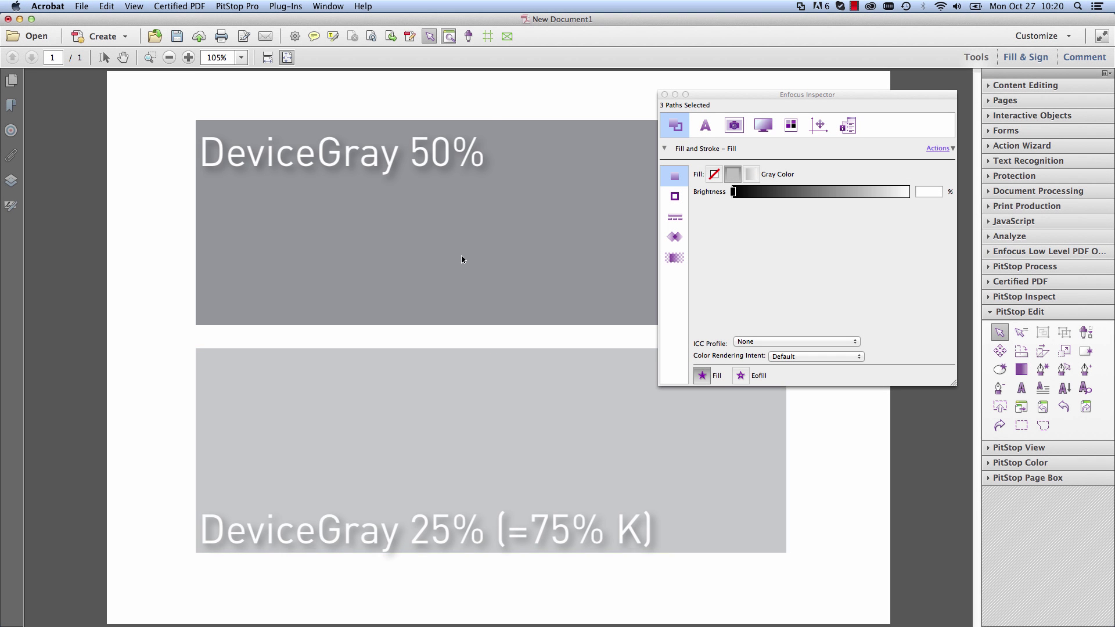
{"action": "left_click", "coordinate": [942, 151]}
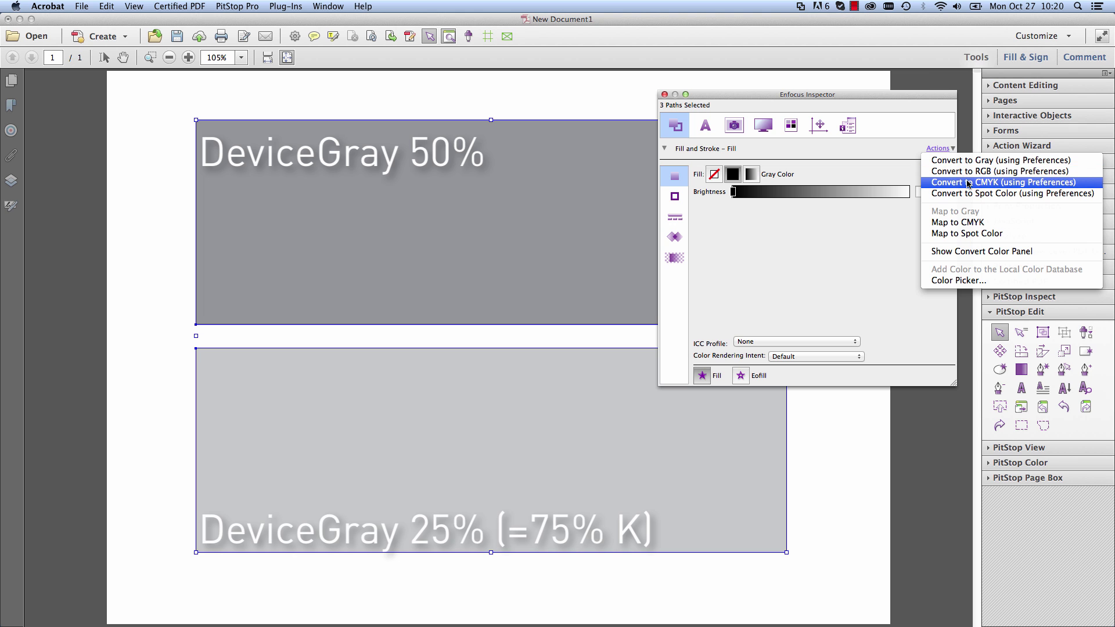
{"action": "left_click", "coordinate": [968, 222]}
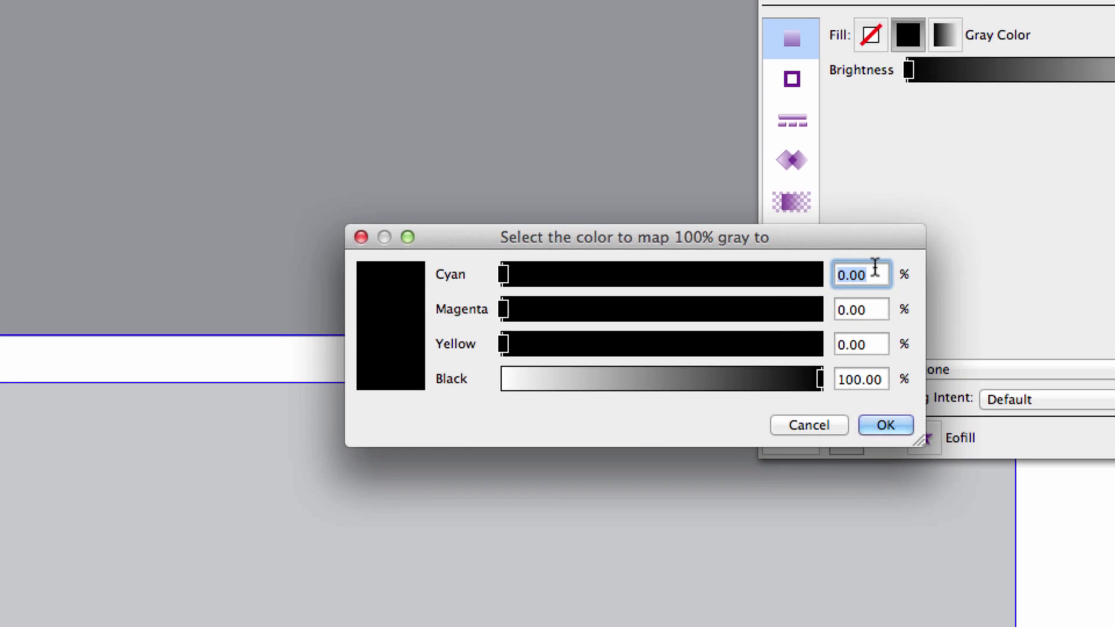
{"action": "type", "text": "100"}
{"action": "key", "text": "Tab"}
{"action": "key", "text": "Tab"}
{"action": "type", "text": "100"}
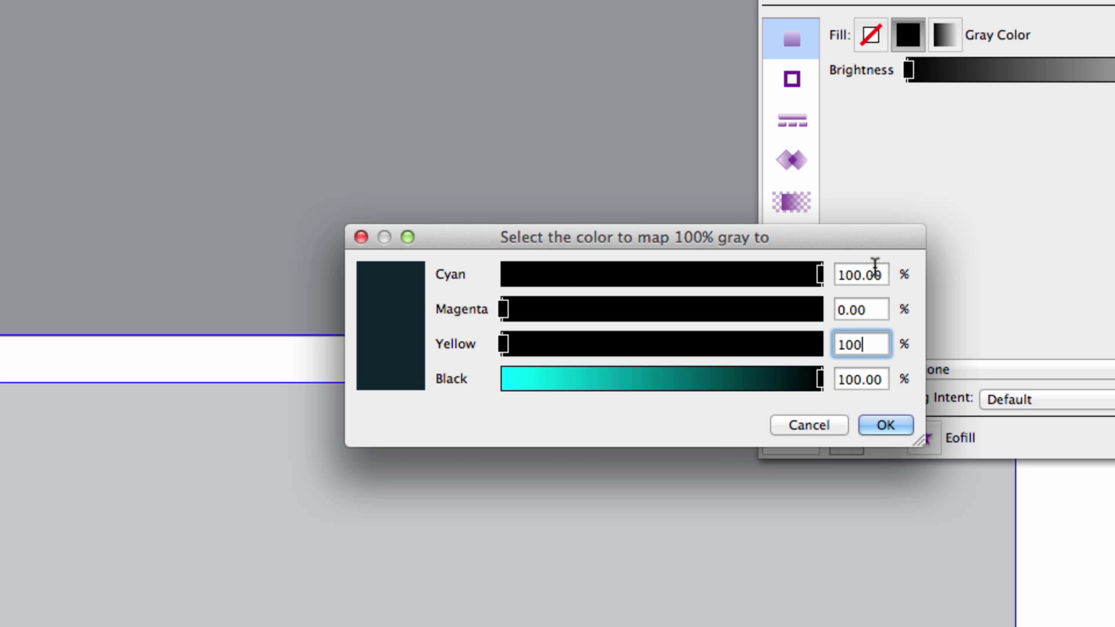
{"action": "key", "text": "Tab"}
{"action": "type", "text": "0"}
{"action": "key", "text": "Tab"}
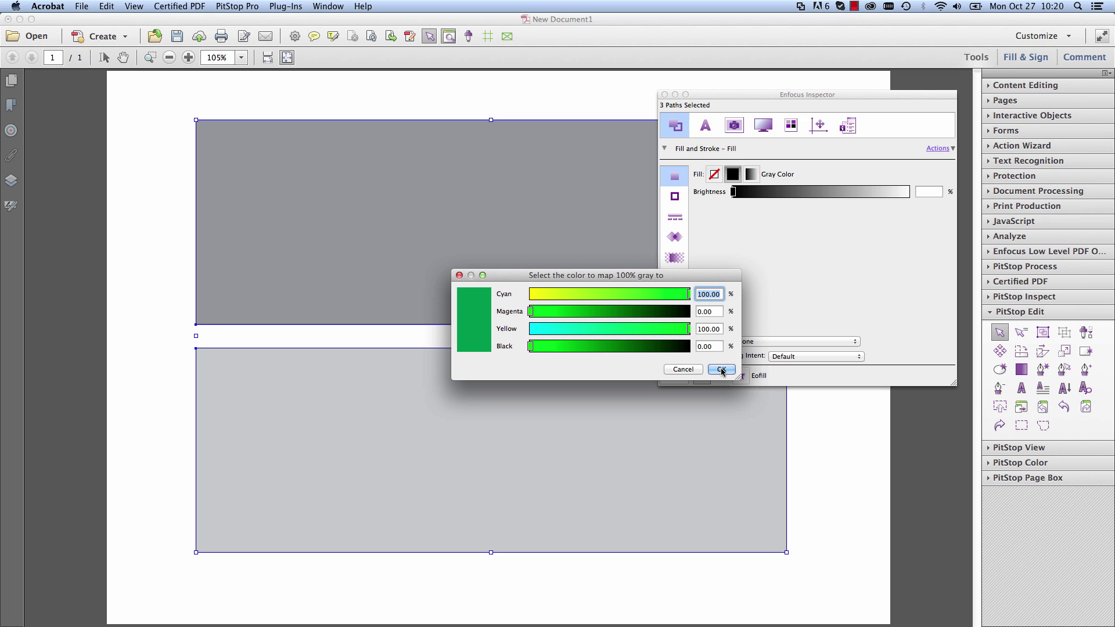
{"action": "left_click", "coordinate": [721, 370]}
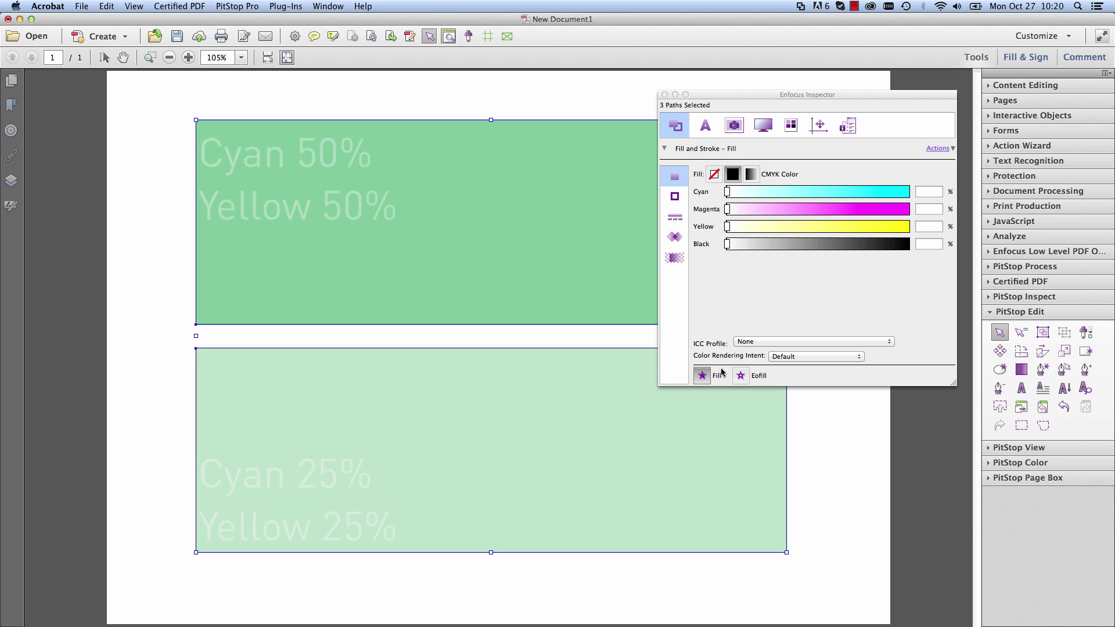
{"action": "left_click", "coordinate": [538, 273]}
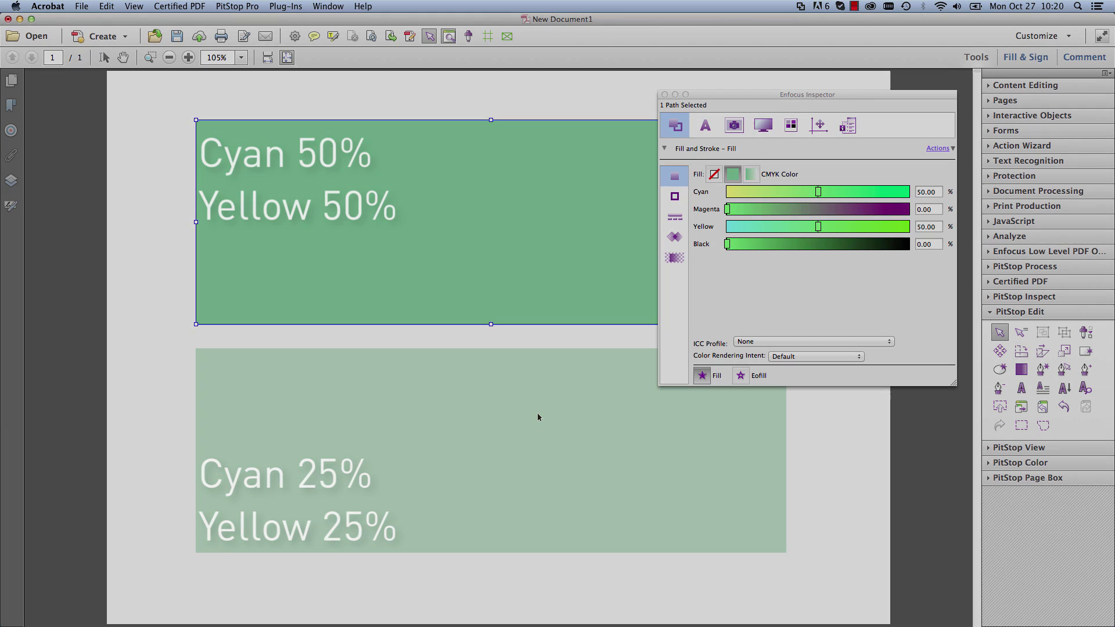
Select the bottom rectangle and step the curve editor through Cyan, Magenta and Yellow.
{"action": "left_click", "coordinate": [537, 413]}
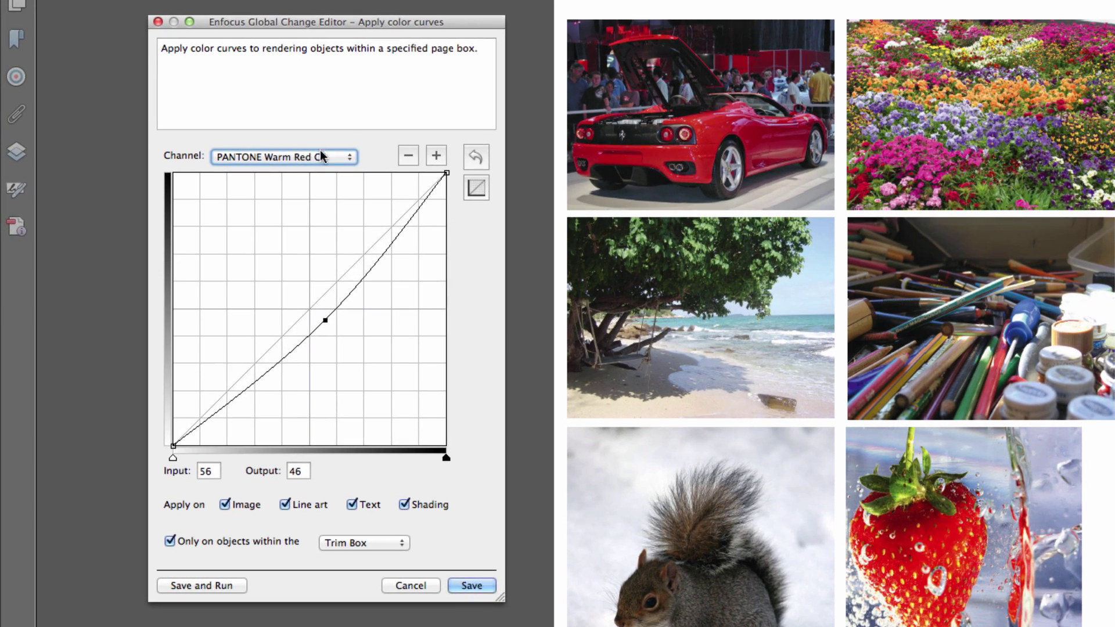
{"action": "left_click", "coordinate": [321, 156]}
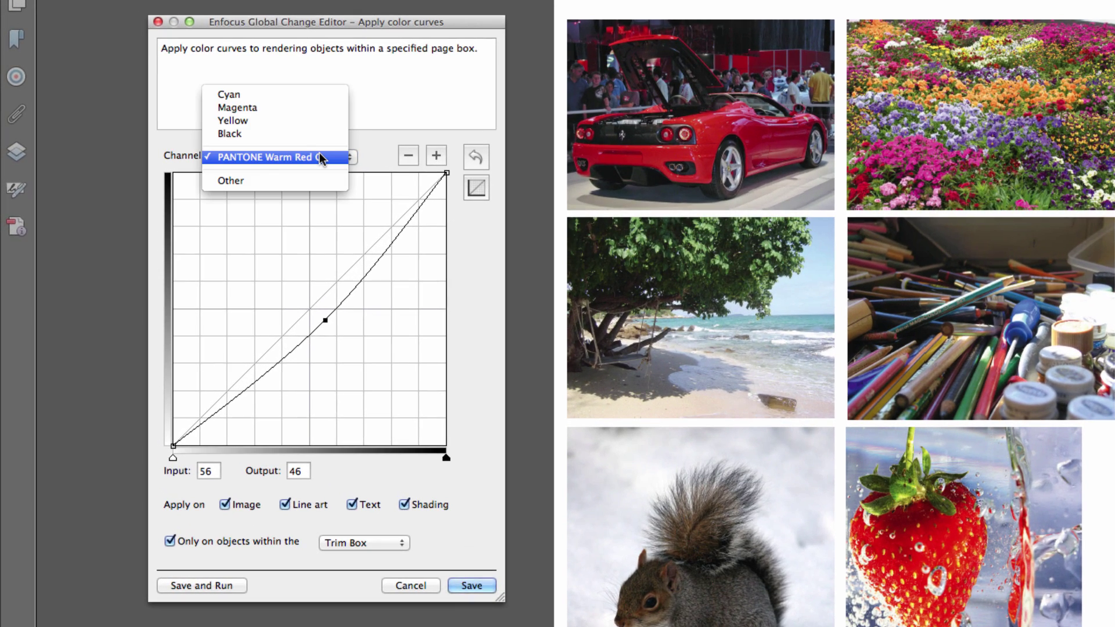
{"action": "left_click", "coordinate": [409, 148]}
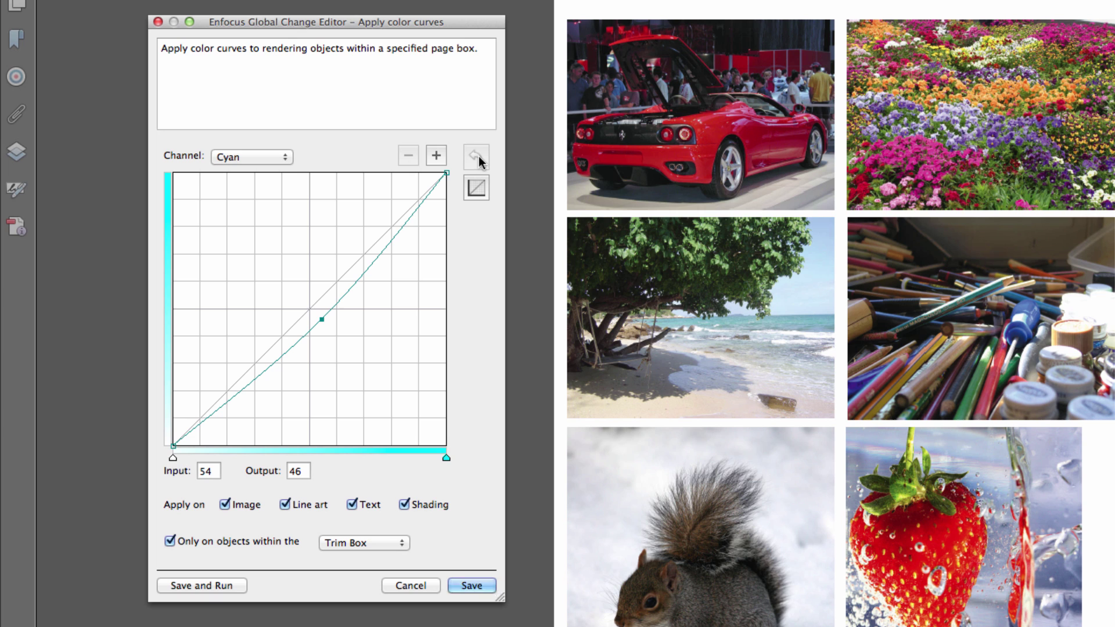
{"action": "left_click", "coordinate": [287, 157]}
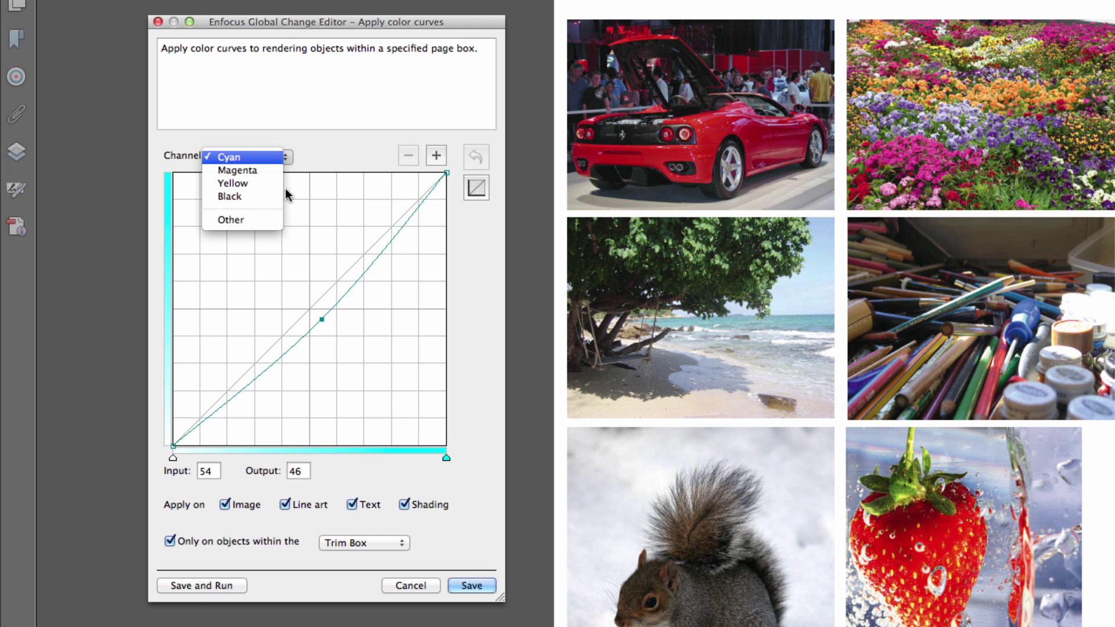
{"action": "left_click", "coordinate": [271, 171]}
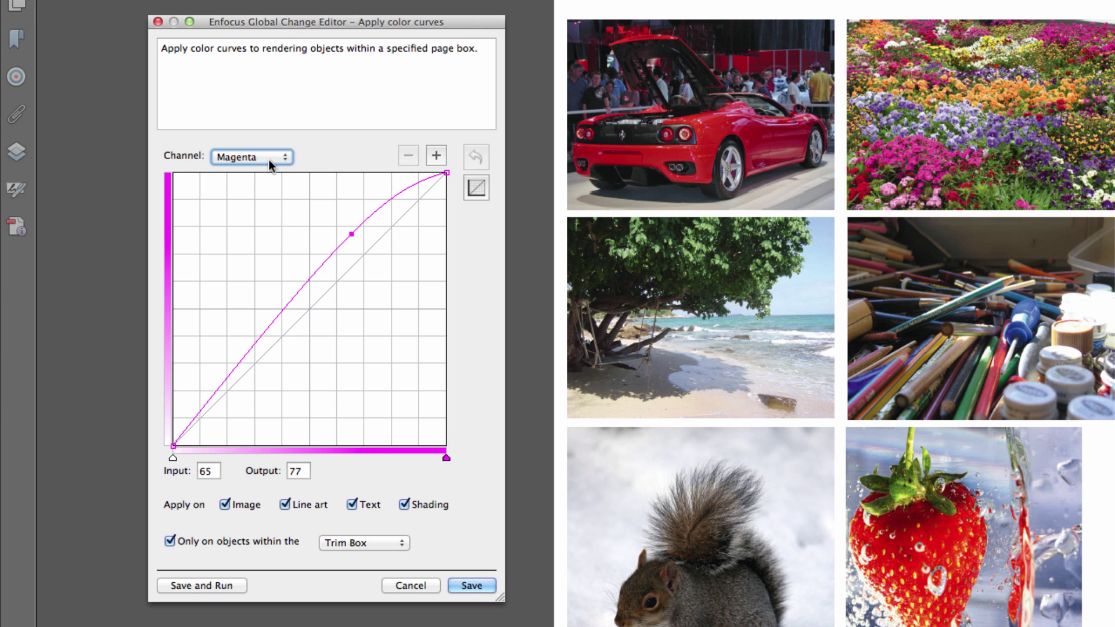
{"action": "left_click", "coordinate": [269, 160]}
{"action": "left_click", "coordinate": [261, 174]}
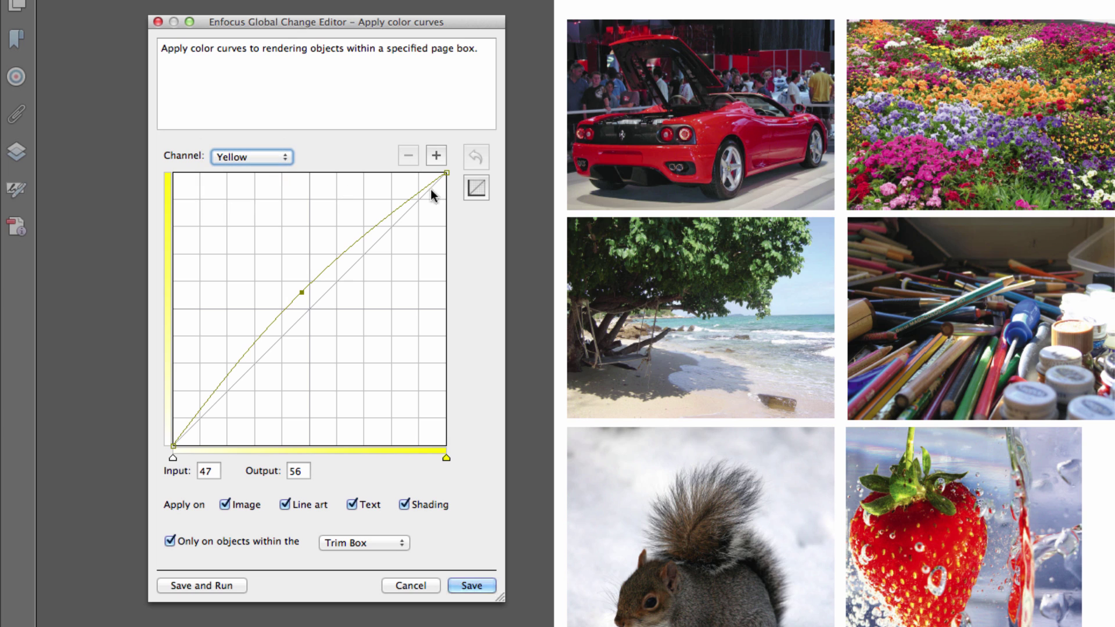
Reset the Yellow curve to a straight diagonal, then revisit Magenta and Cyan.
{"action": "left_click", "coordinate": [476, 186]}
{"action": "left_click", "coordinate": [265, 151]}
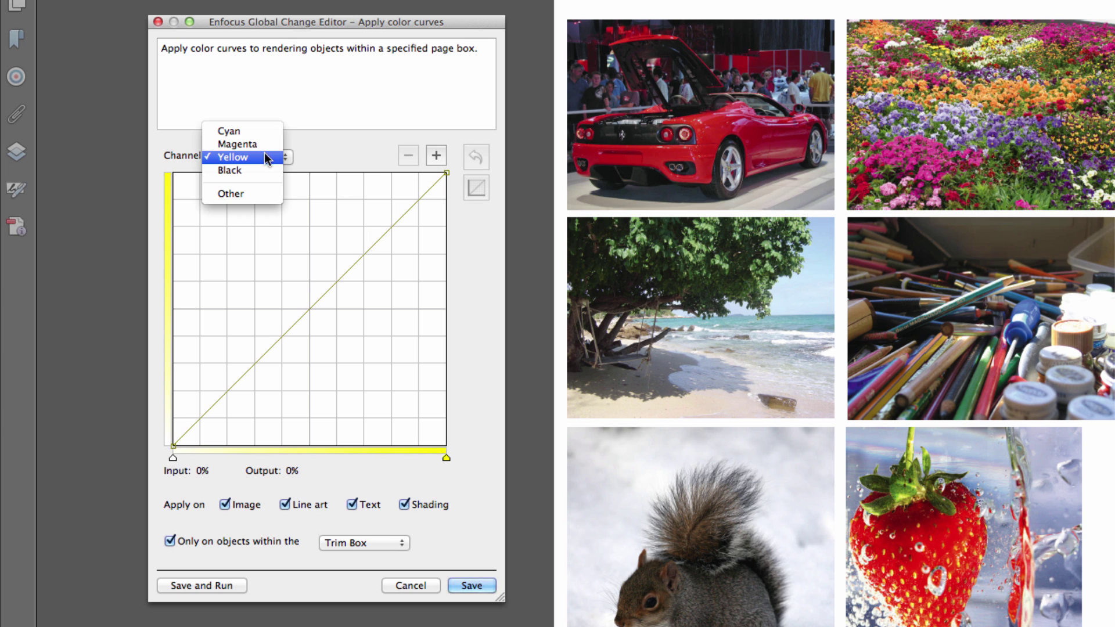
{"action": "left_click", "coordinate": [266, 145]}
{"action": "left_click", "coordinate": [259, 156]}
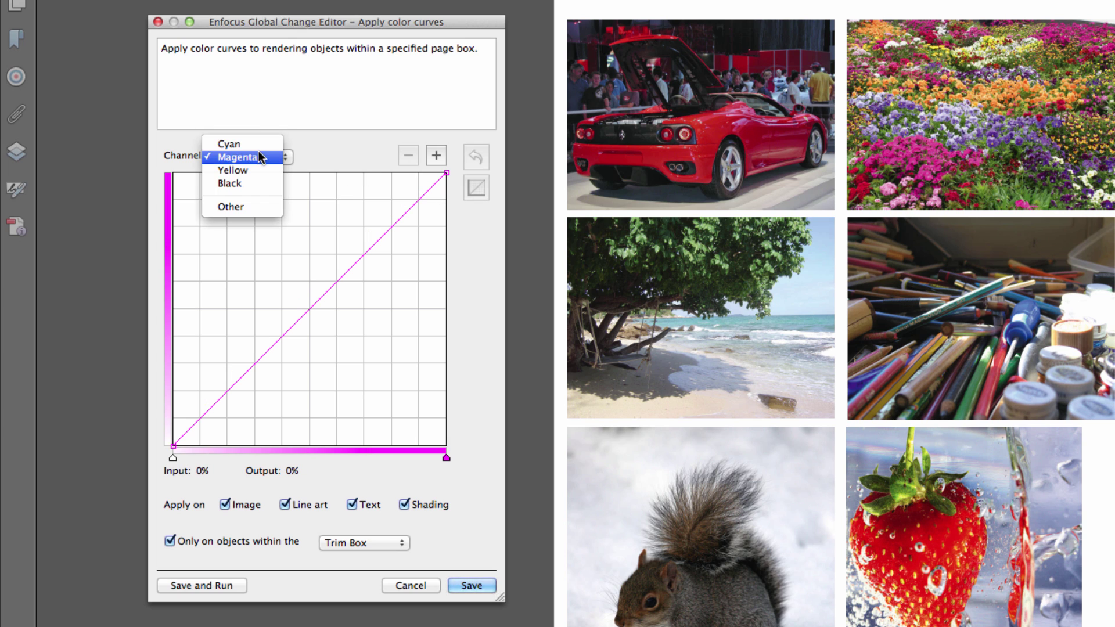
{"action": "left_click", "coordinate": [262, 142]}
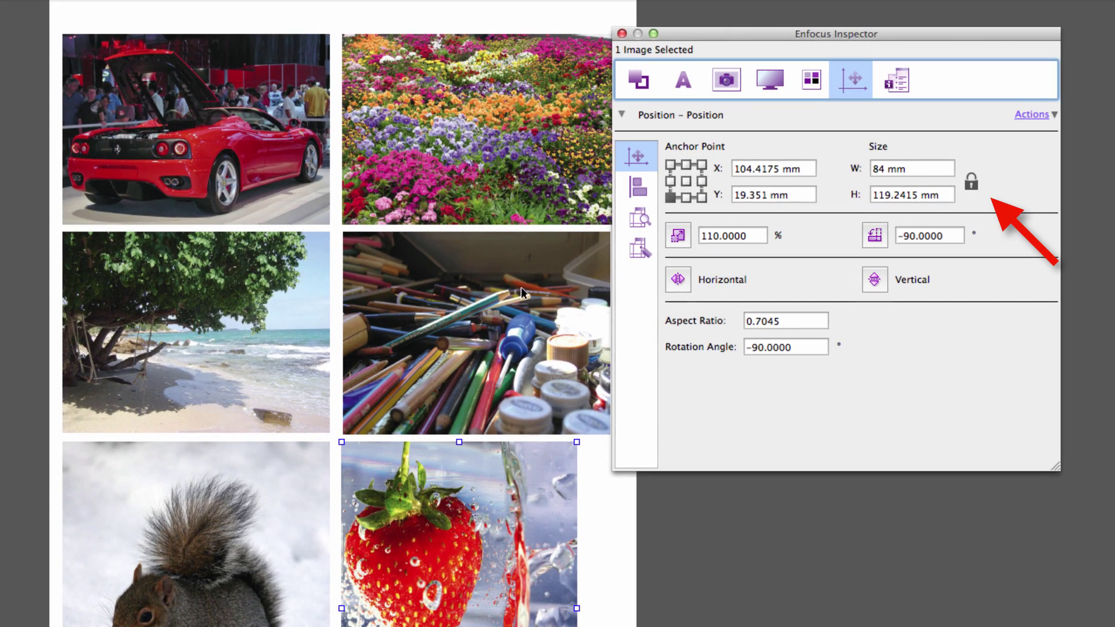
Resize the pencils photo to 84 mm wide in the Inspector.
{"action": "left_click", "coordinate": [680, 263]}
{"action": "left_click", "coordinate": [905, 169]}
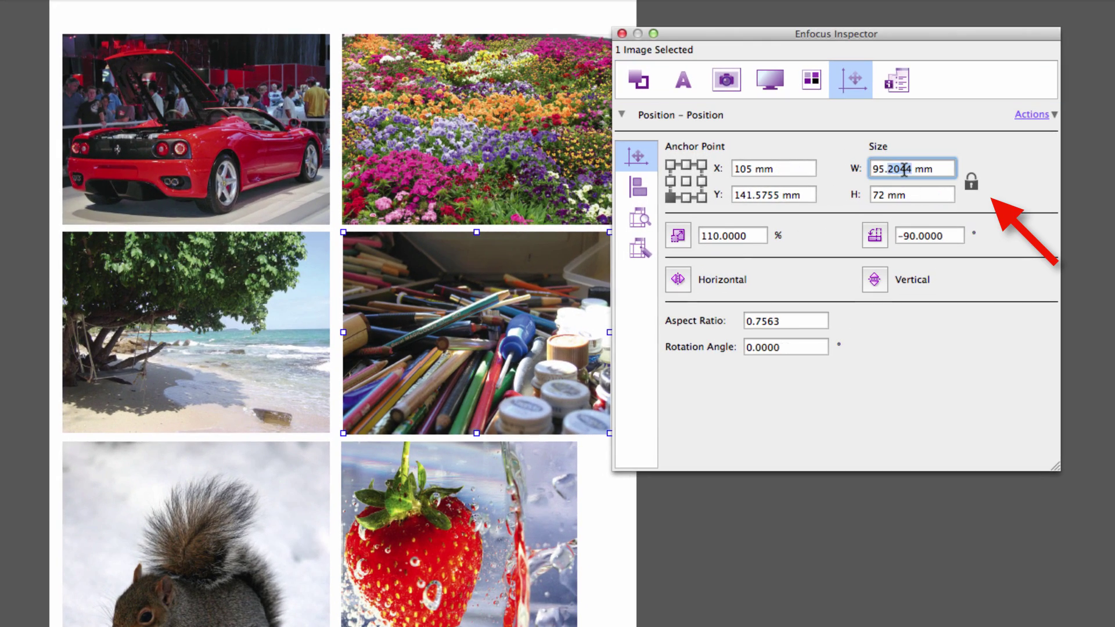
{"action": "type", "text": "84"}
{"action": "key", "text": "Tab"}
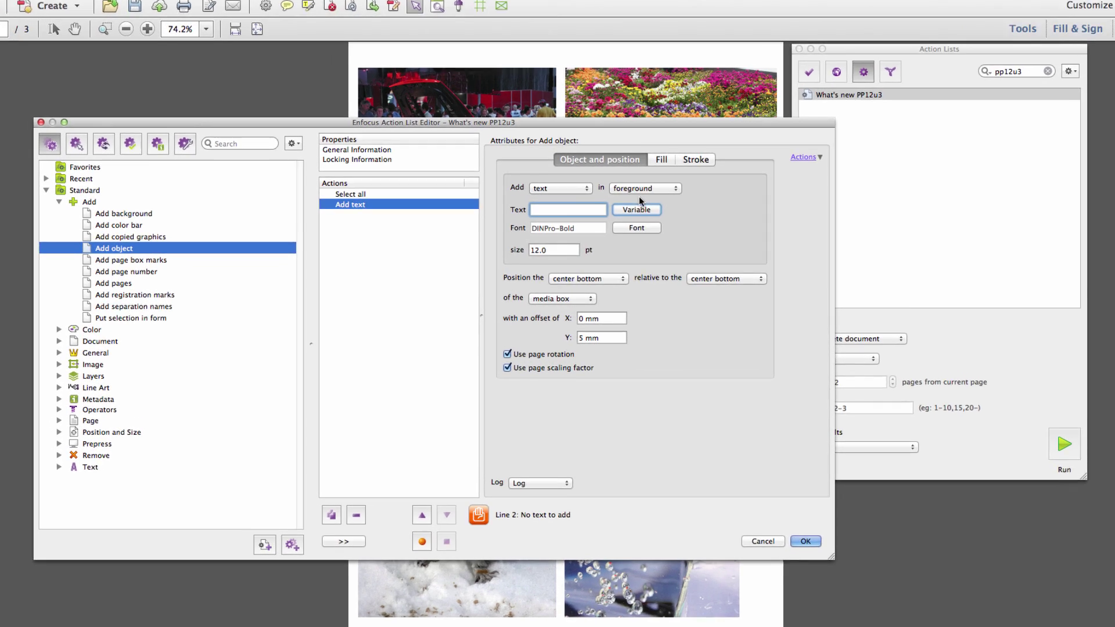
Insert the %Page Box Dimensions% variable into the Add text action and save it.
{"action": "left_click", "coordinate": [628, 220]}
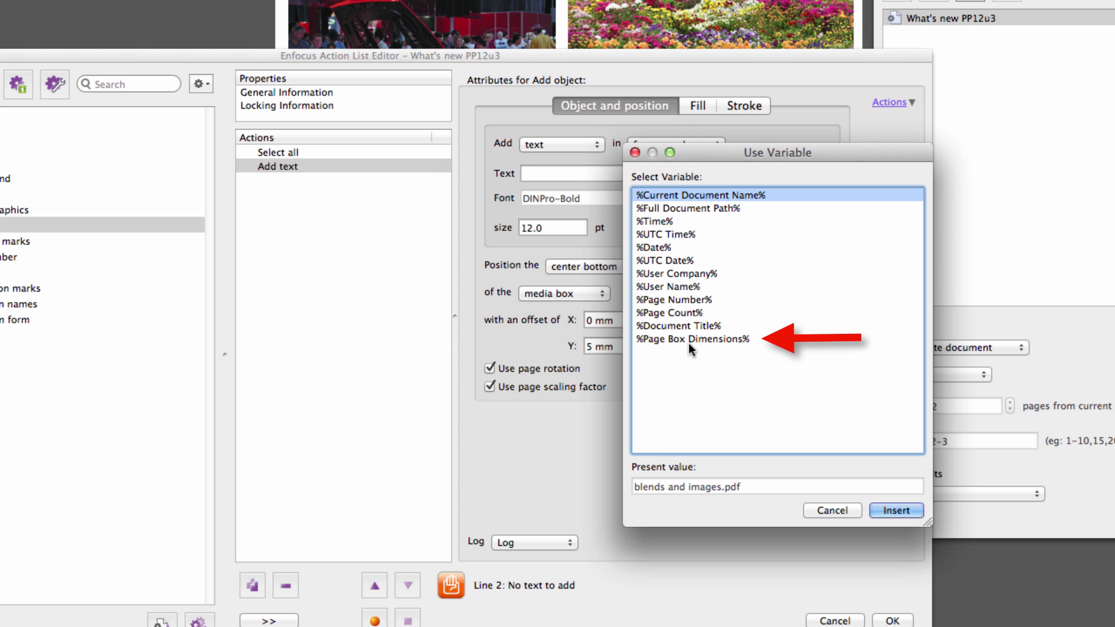
{"action": "double_click", "coordinate": [689, 338]}
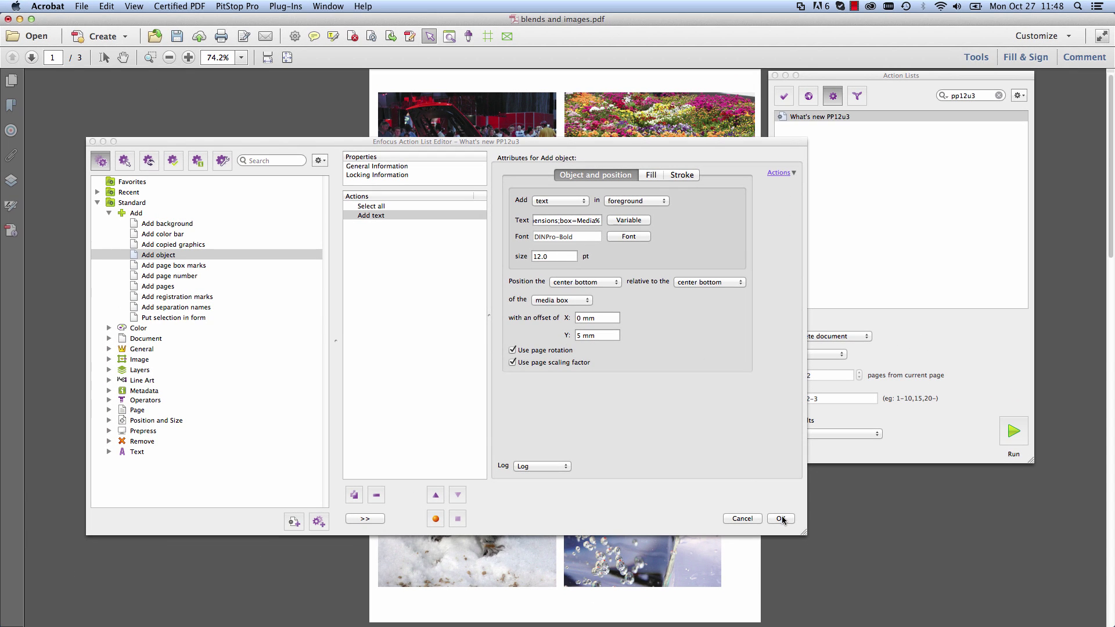
{"action": "left_click", "coordinate": [781, 518]}
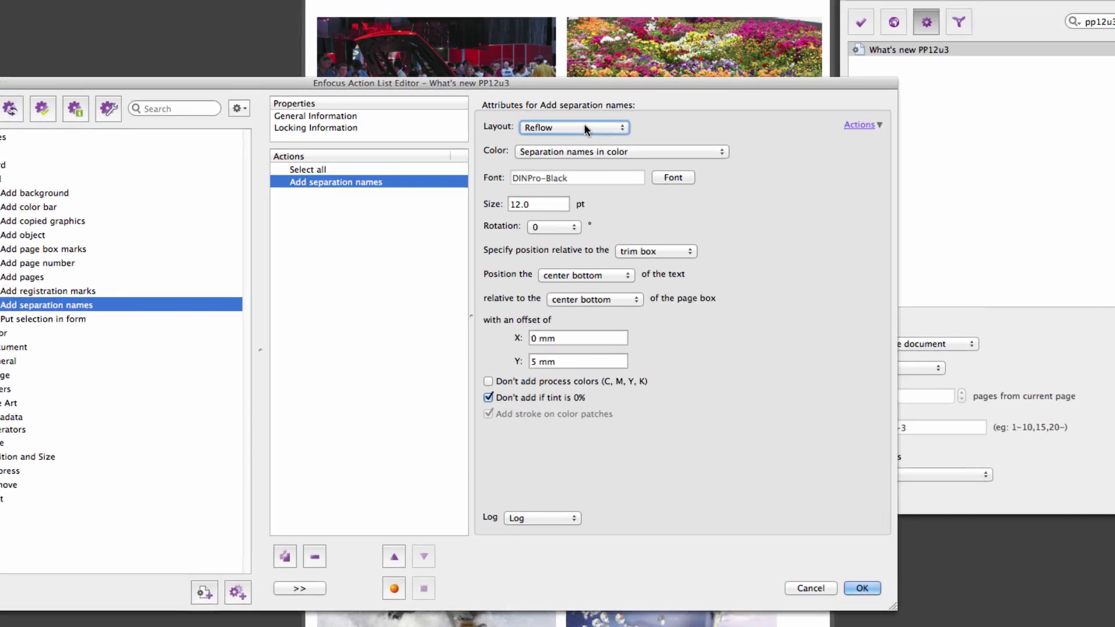
Set Add separation names layout to 'On same location', save it, and run the list.
{"action": "left_click", "coordinate": [577, 175]}
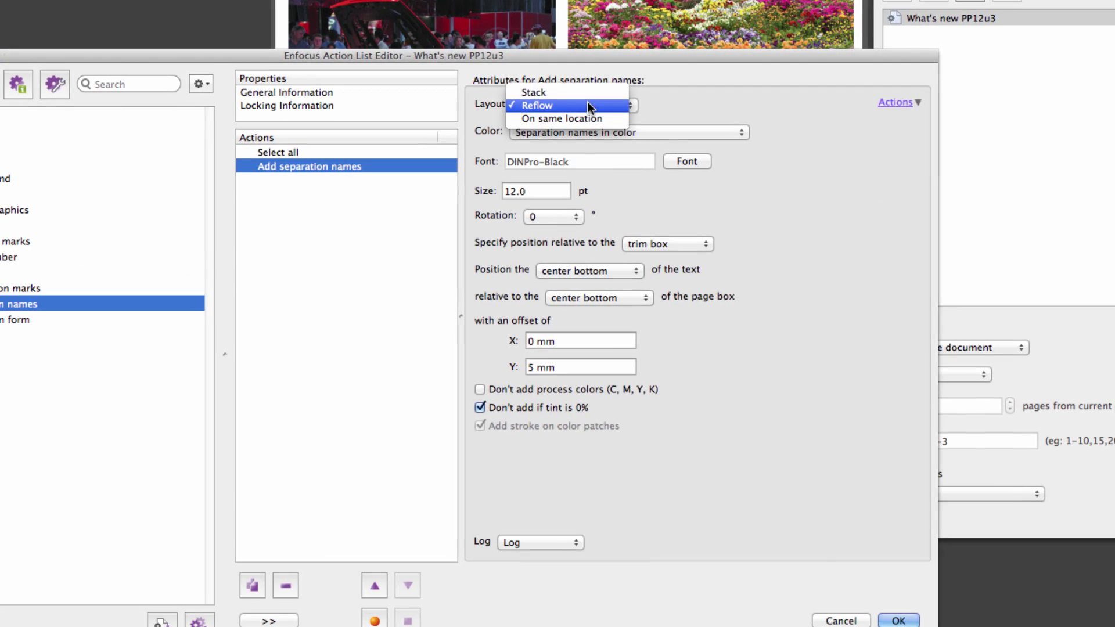
{"action": "left_click", "coordinate": [579, 123]}
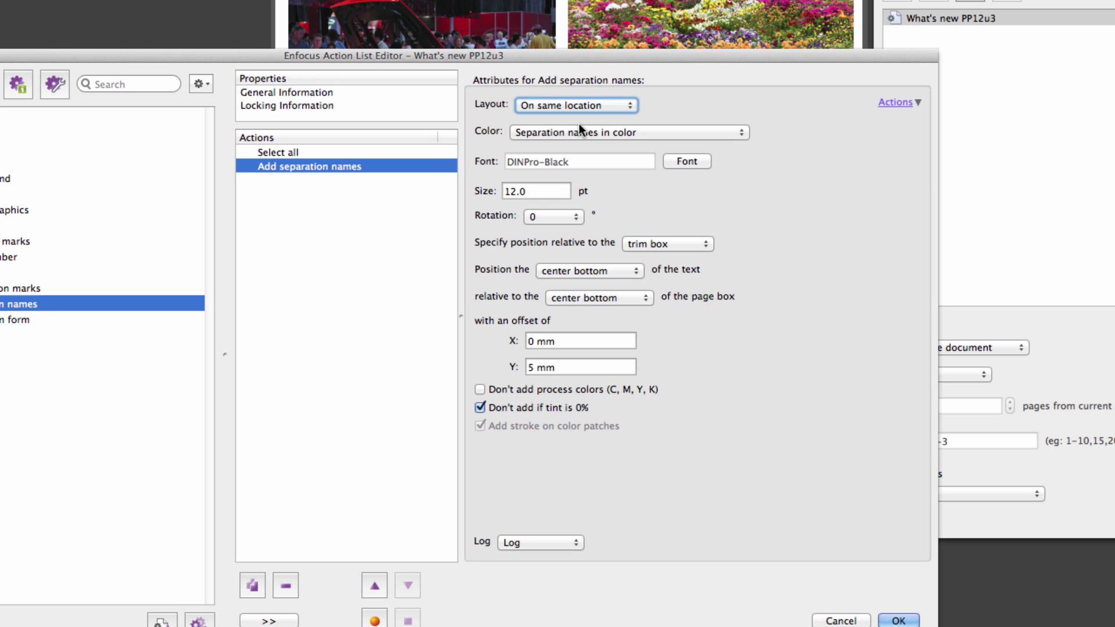
{"action": "left_click", "coordinate": [897, 622]}
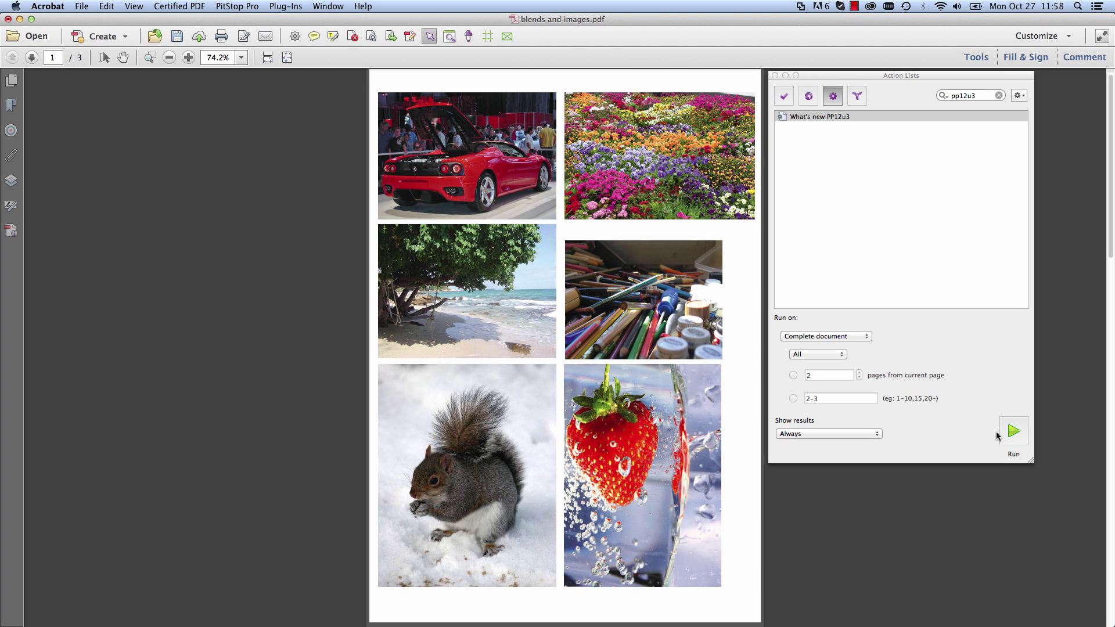
{"action": "left_click", "coordinate": [1024, 437]}
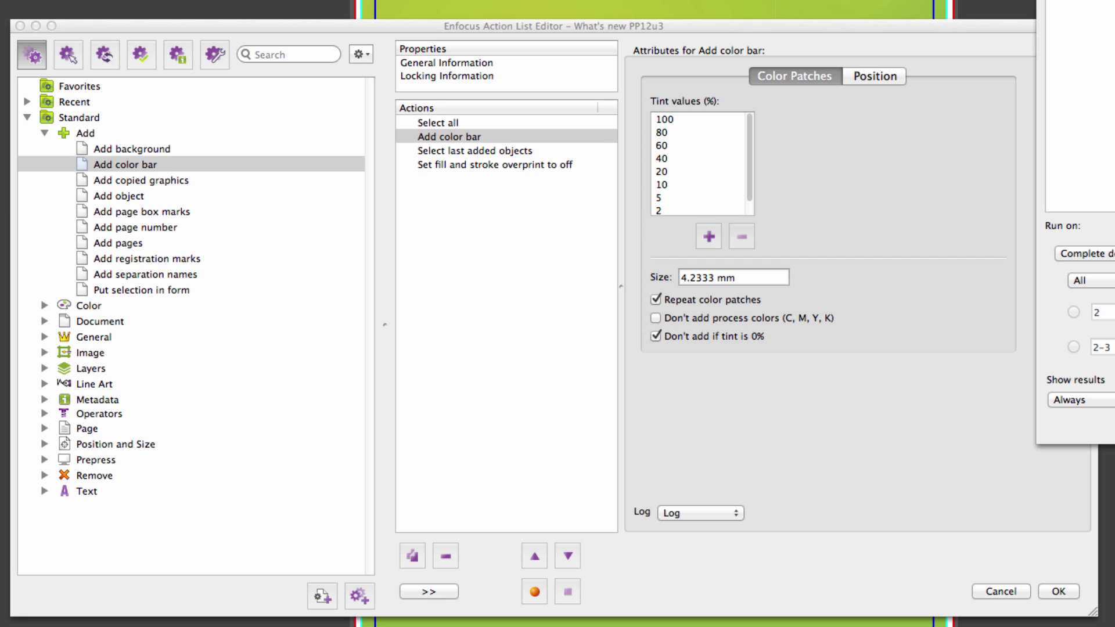
Review the Add color bar Position and Color Patches tabs, then close the editor.
{"action": "left_click", "coordinate": [649, 27]}
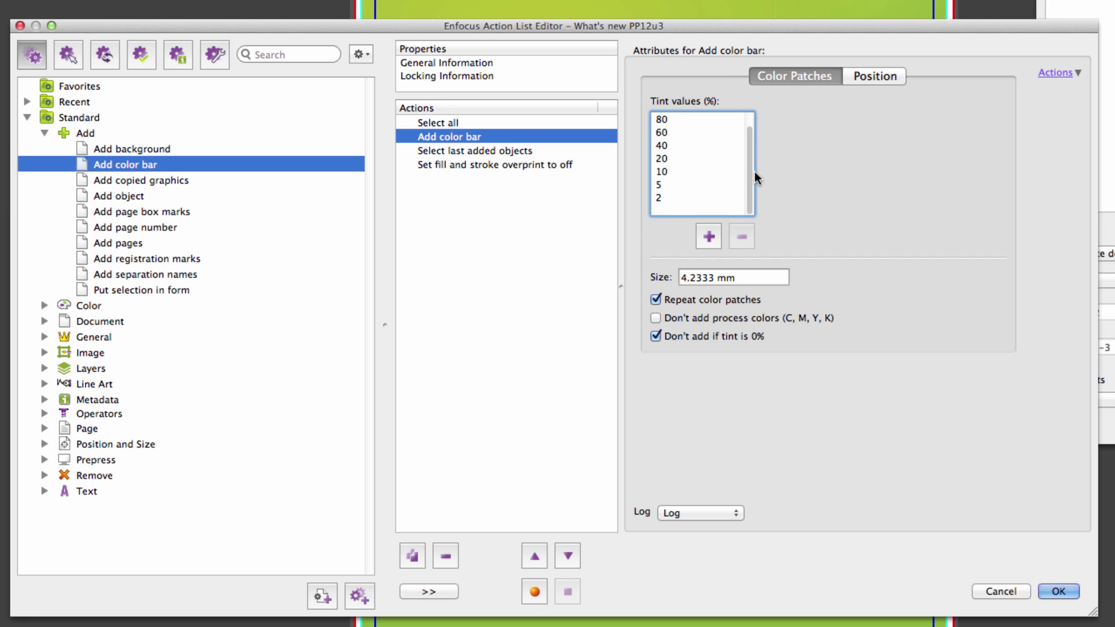
{"action": "left_click", "coordinate": [881, 73]}
{"action": "left_click", "coordinate": [817, 78]}
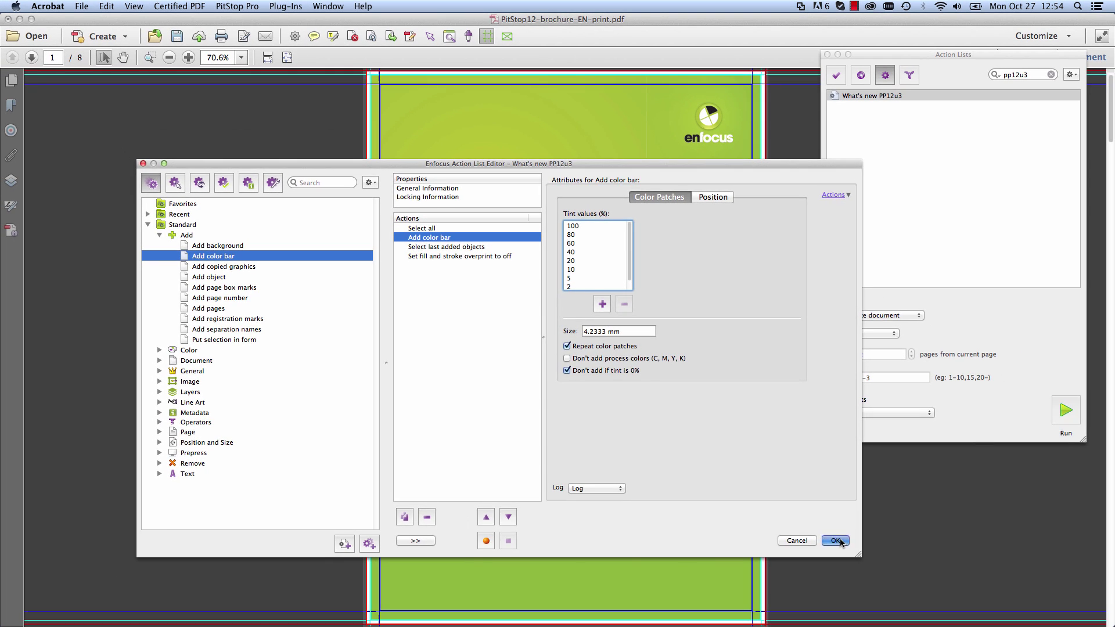
{"action": "left_click", "coordinate": [839, 541]}
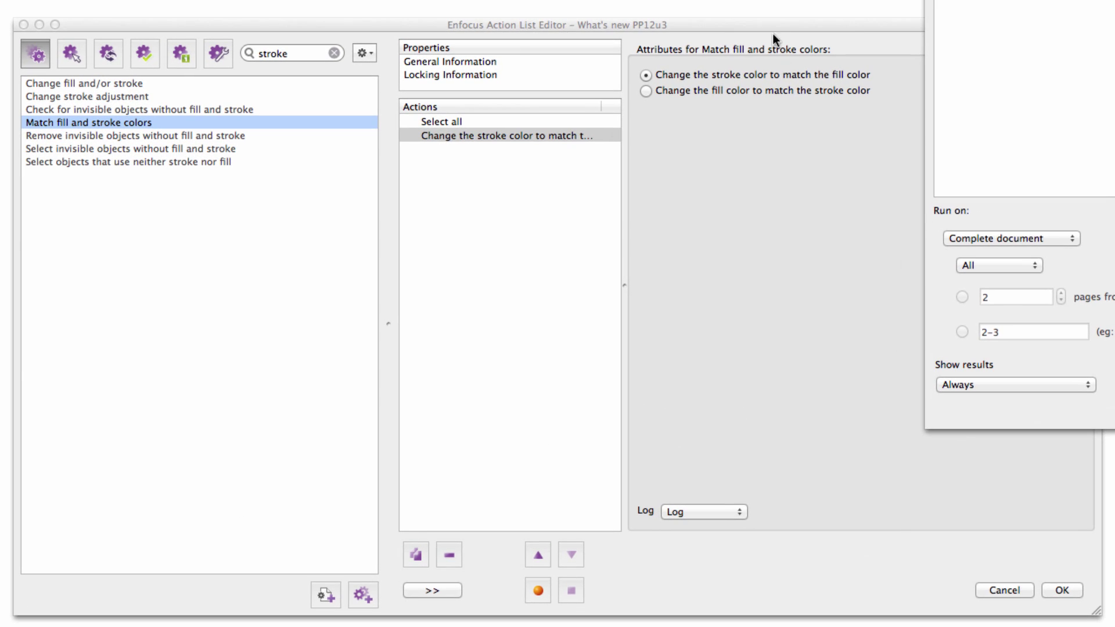
Save the Match fill and stroke colors action and run it on the rectangle.
{"action": "left_click", "coordinate": [777, 29]}
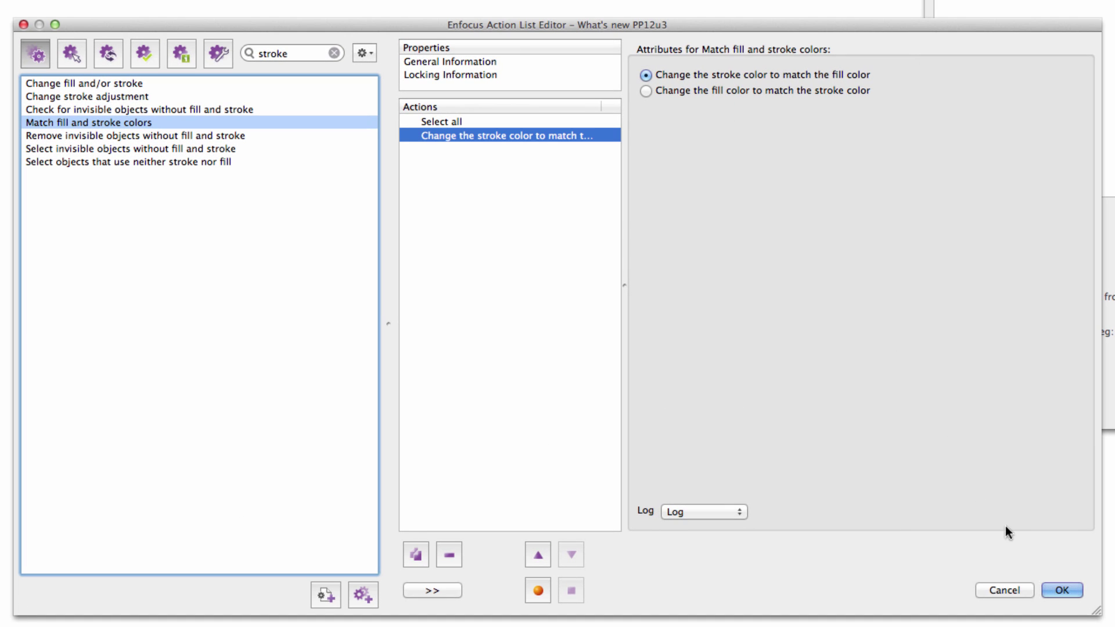
{"action": "left_click", "coordinate": [1064, 590]}
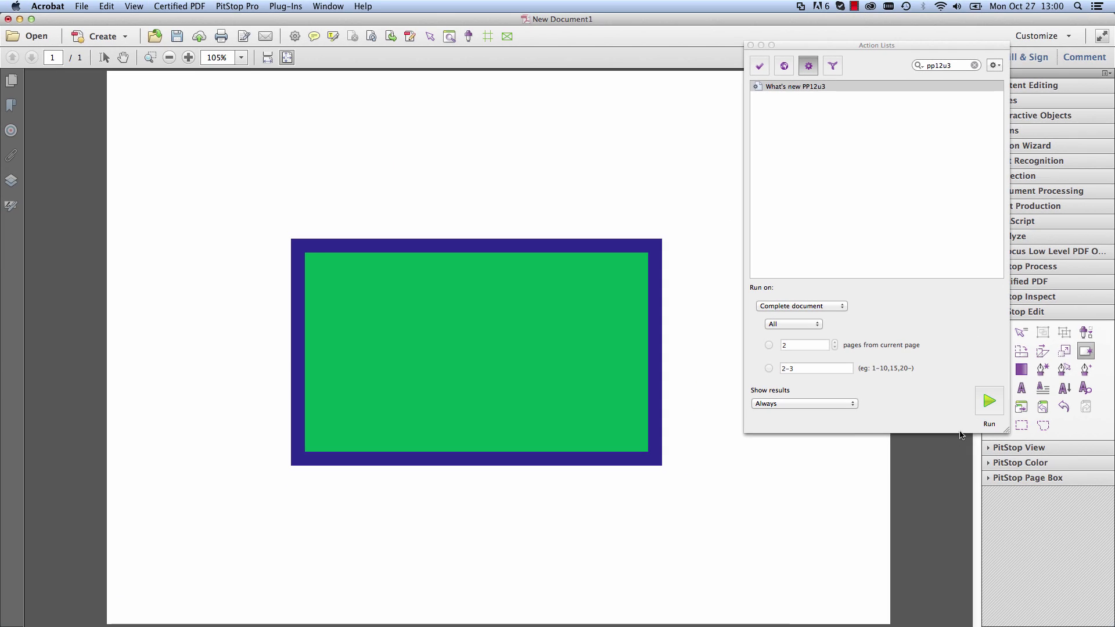
{"action": "left_click", "coordinate": [988, 399]}
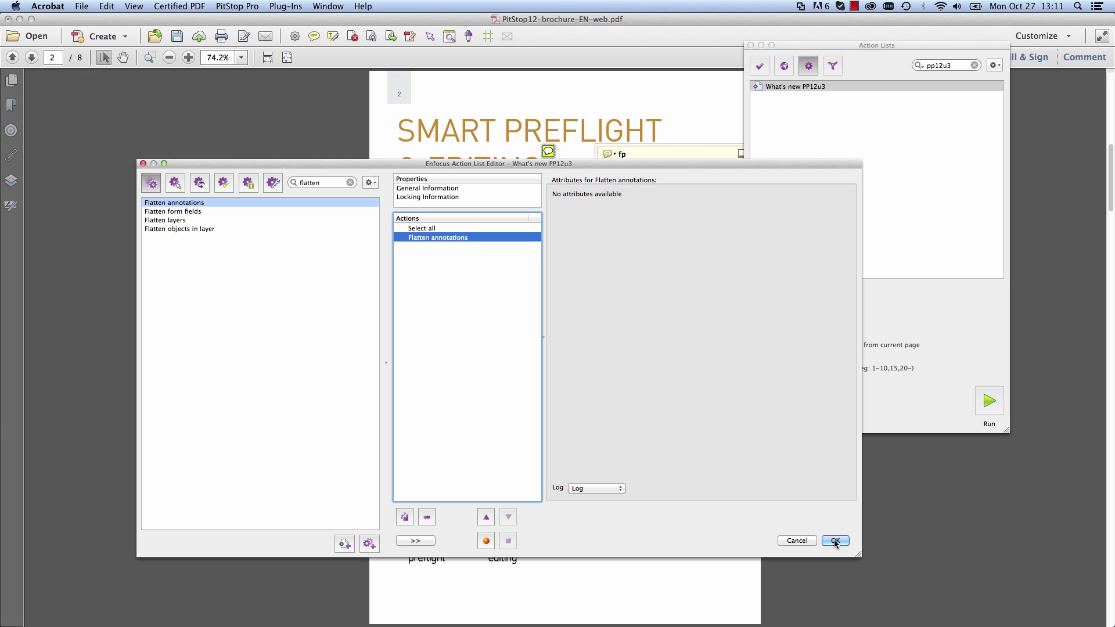
Confirm the action list with Flatten annotations and dismiss the sticky-note popup.
{"action": "left_click", "coordinate": [834, 540]}
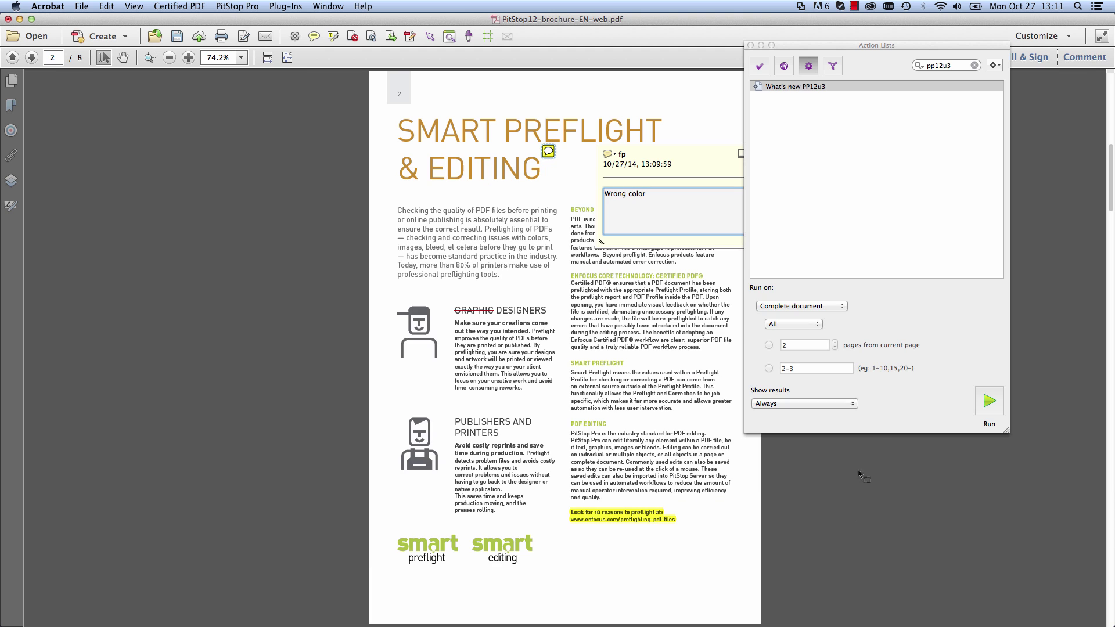
{"action": "left_click", "coordinate": [990, 406]}
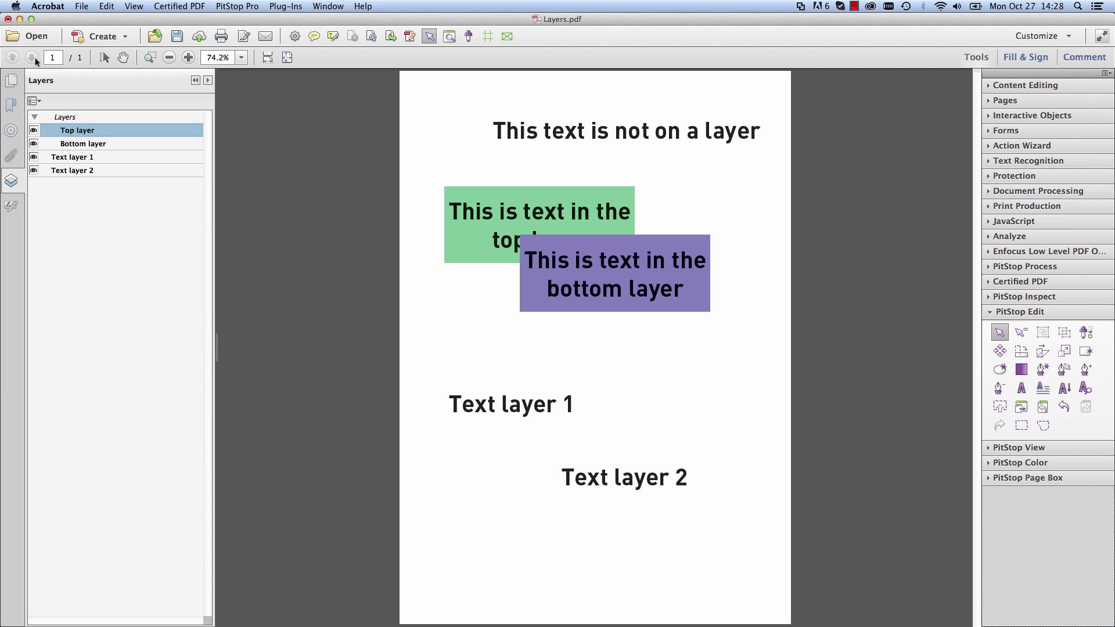
Toggle the Top and Bottom layers off and back on twice to reveal their text boxes.
{"action": "left_click", "coordinate": [35, 131]}
{"action": "left_click", "coordinate": [35, 131]}
{"action": "left_click", "coordinate": [34, 144]}
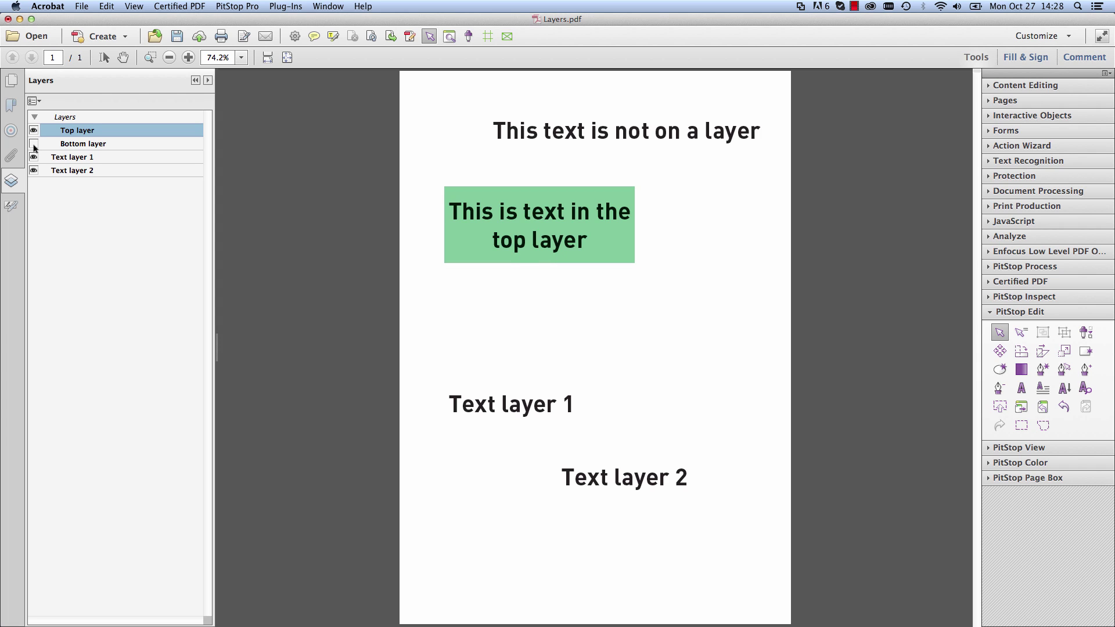
{"action": "left_click", "coordinate": [34, 144]}
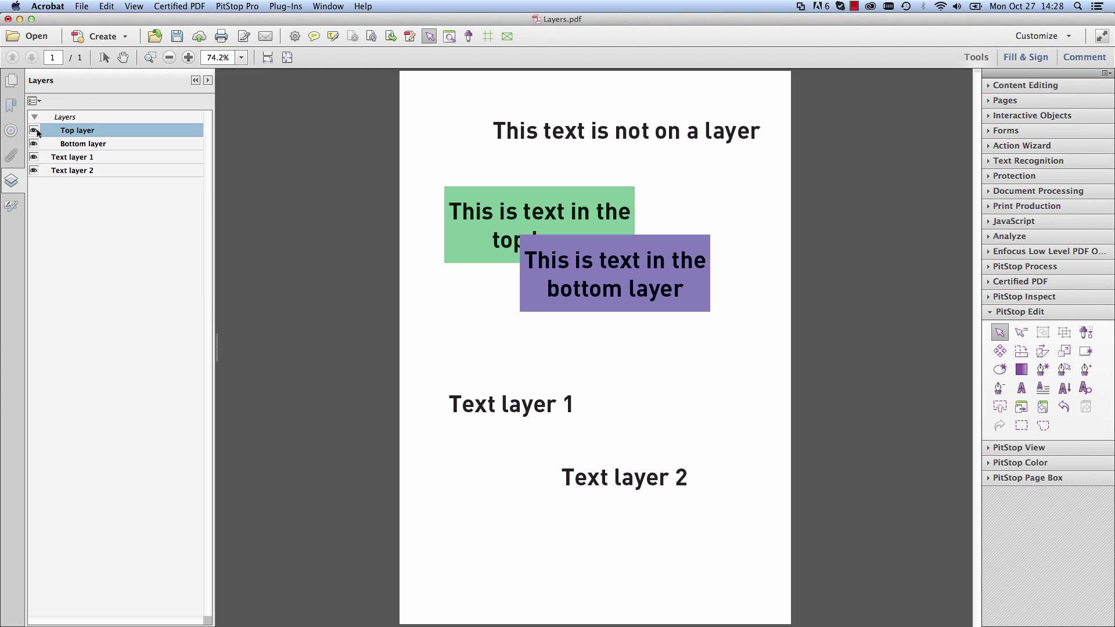
{"action": "left_click", "coordinate": [33, 130]}
{"action": "left_click", "coordinate": [34, 131]}
{"action": "left_click", "coordinate": [34, 144]}
{"action": "left_click", "coordinate": [34, 143]}
Turn off Text layer 1, Text layer 2, Top and Bottom layers.
{"action": "left_click", "coordinate": [35, 157]}
{"action": "left_click", "coordinate": [33, 171]}
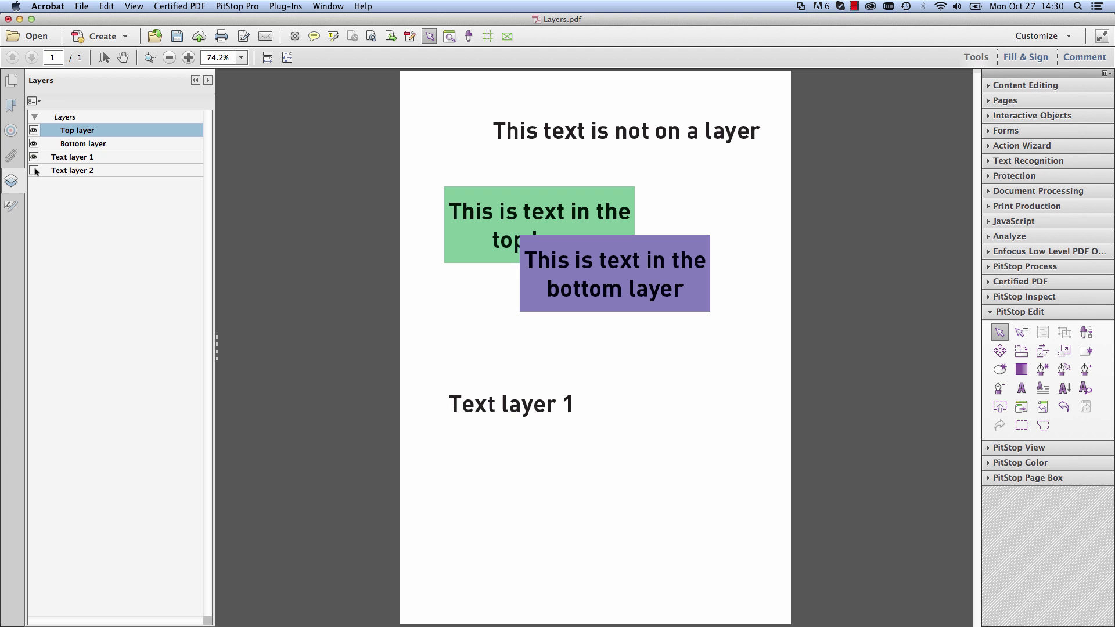
{"action": "left_click", "coordinate": [35, 132]}
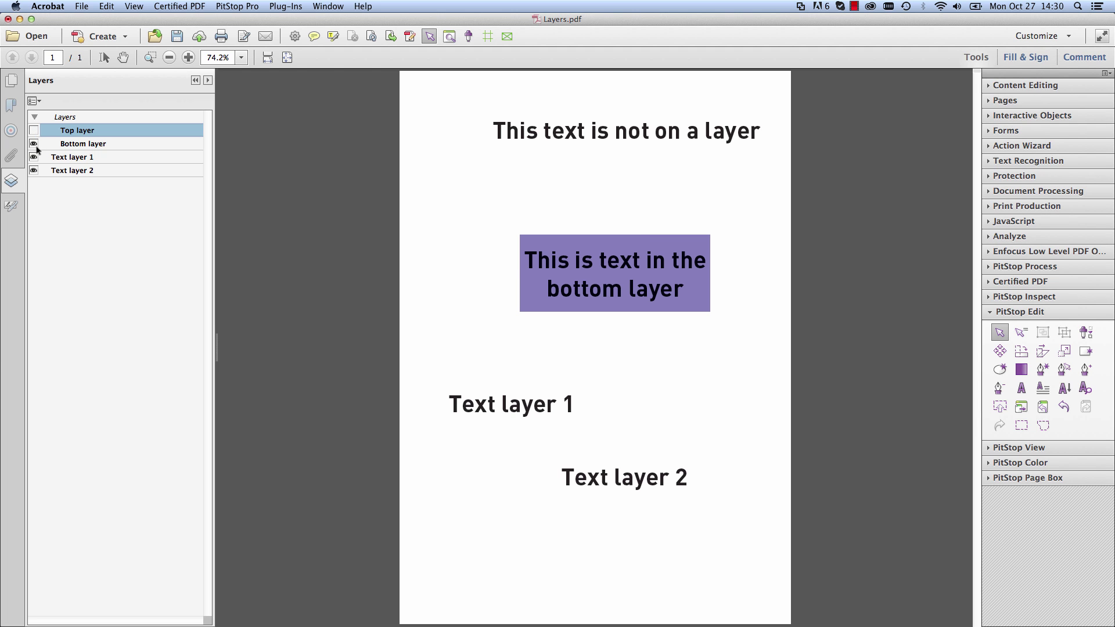
{"action": "left_click", "coordinate": [35, 144]}
{"action": "left_click", "coordinate": [34, 171]}
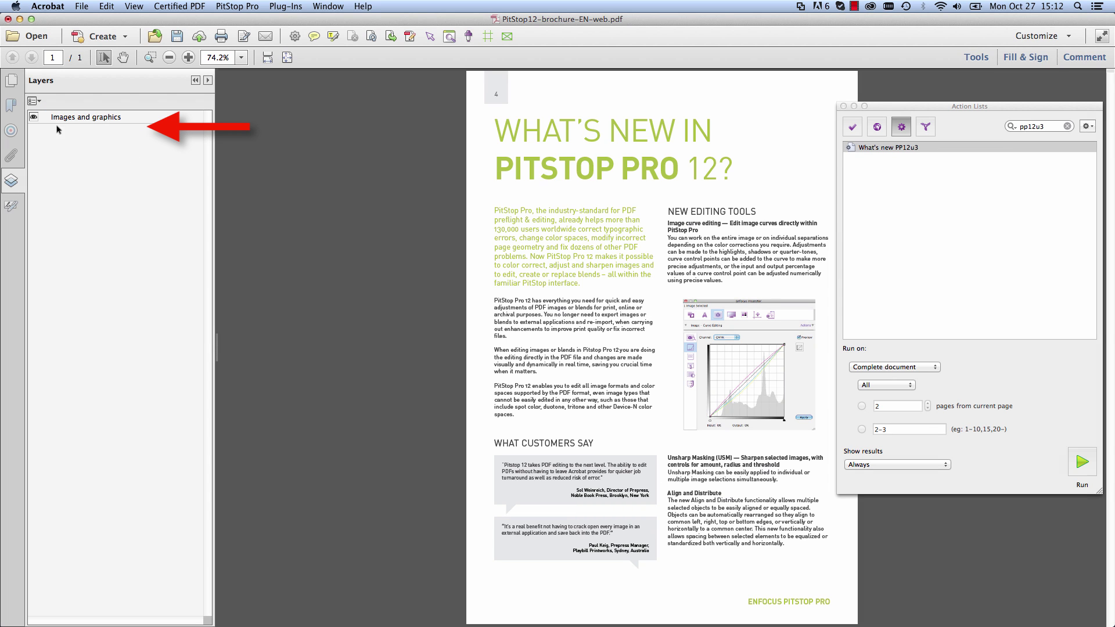
Toggle the Images and graphics, Black text, Colored text and Other objects layers off and on.
{"action": "left_click", "coordinate": [36, 117]}
{"action": "left_click", "coordinate": [35, 117]}
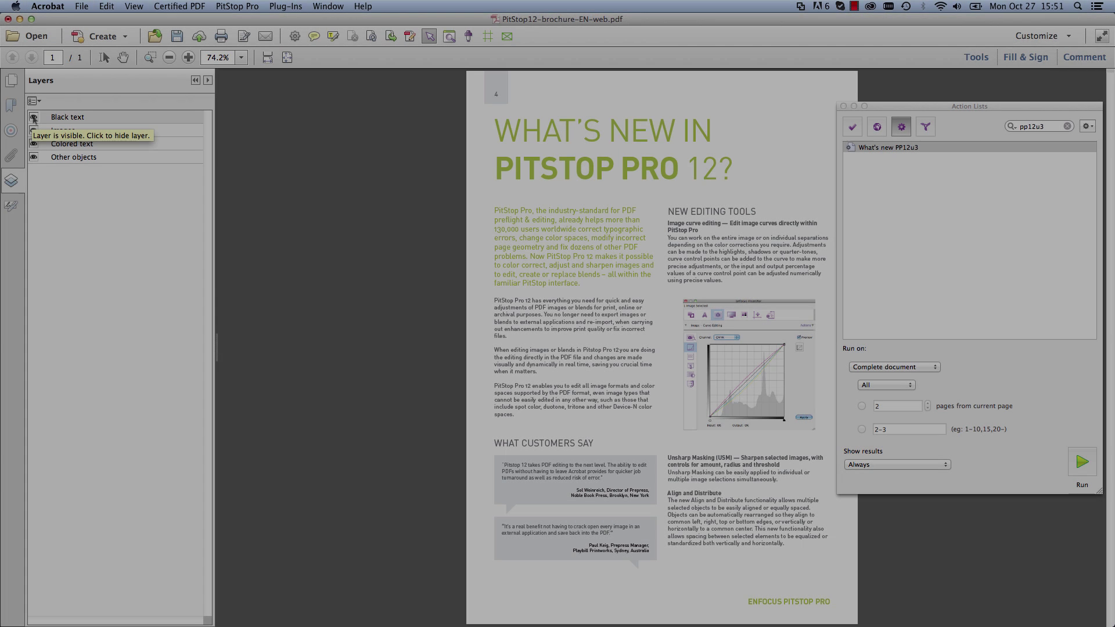
{"action": "left_click", "coordinate": [34, 117]}
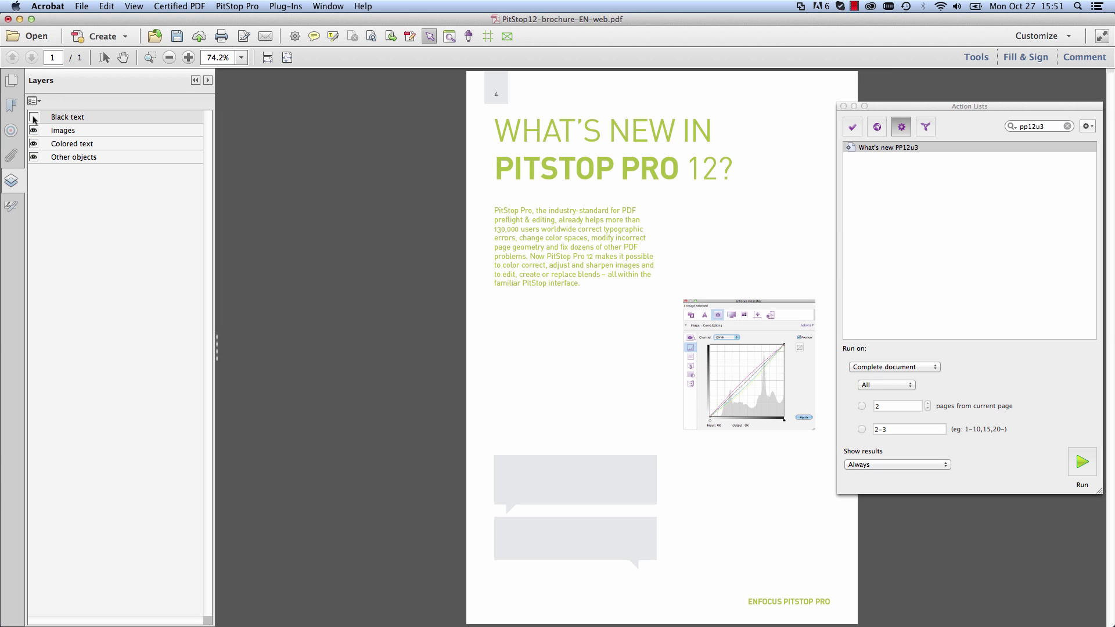
{"action": "left_click", "coordinate": [33, 116]}
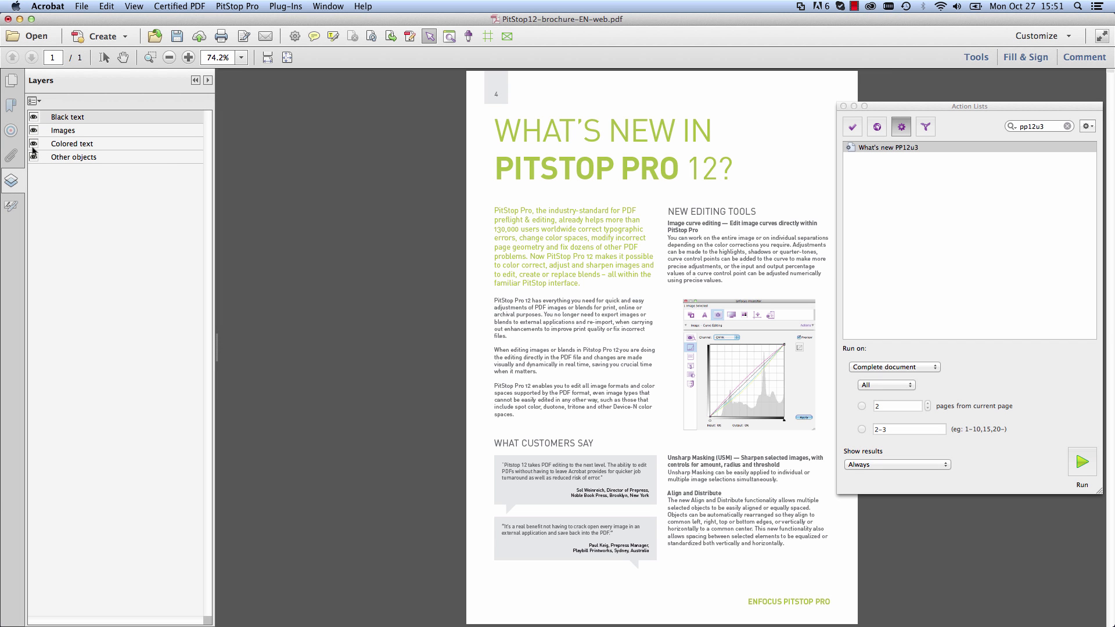
{"action": "left_click", "coordinate": [34, 145]}
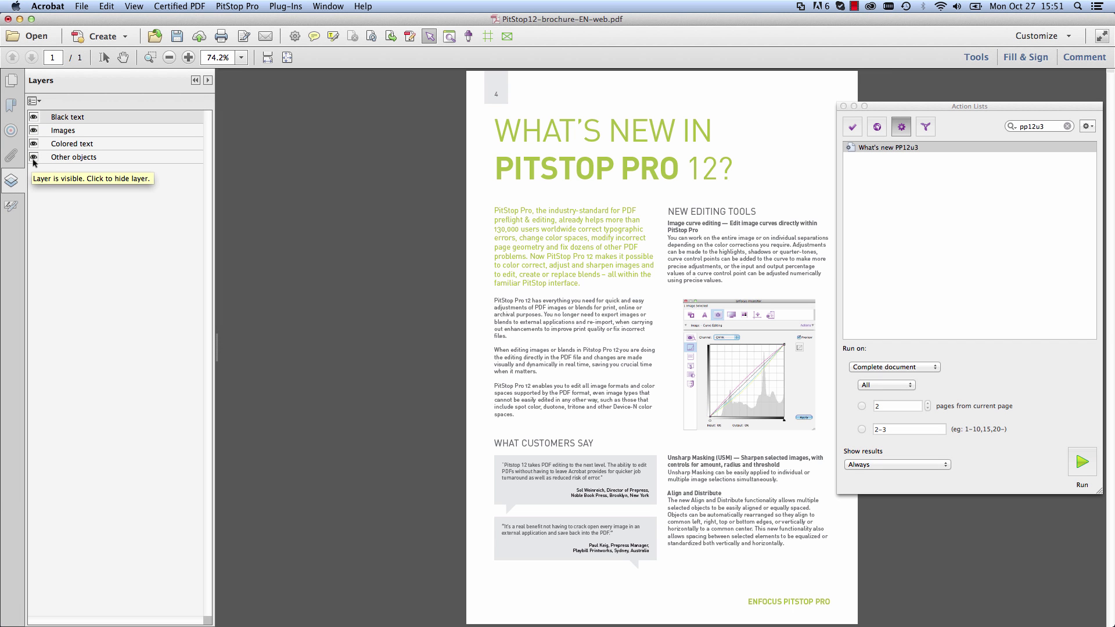
{"action": "left_click", "coordinate": [33, 158]}
{"action": "left_click", "coordinate": [34, 158]}
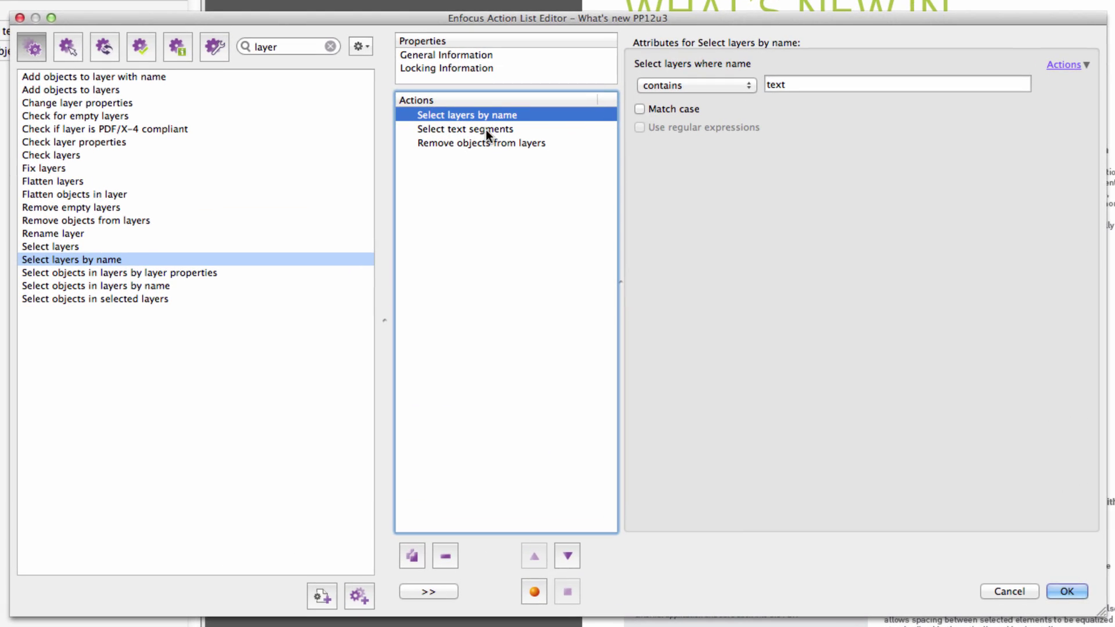
Review the Select text segments and Remove objects from layers steps, then confirm the action list.
{"action": "left_click", "coordinate": [485, 131]}
{"action": "left_click", "coordinate": [488, 142]}
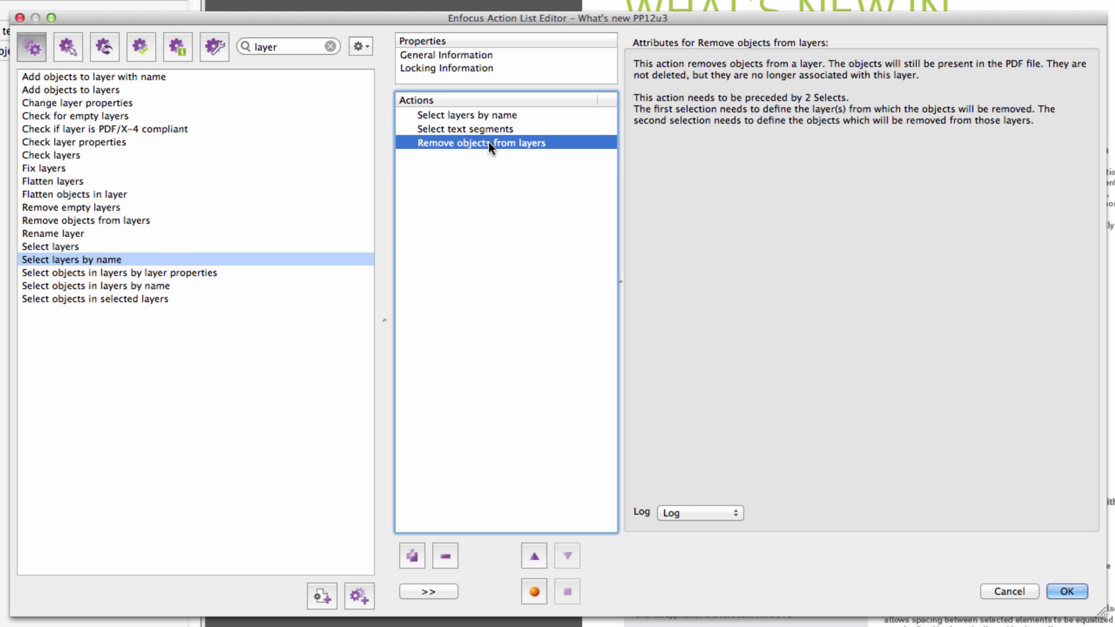
{"action": "left_click", "coordinate": [1066, 592]}
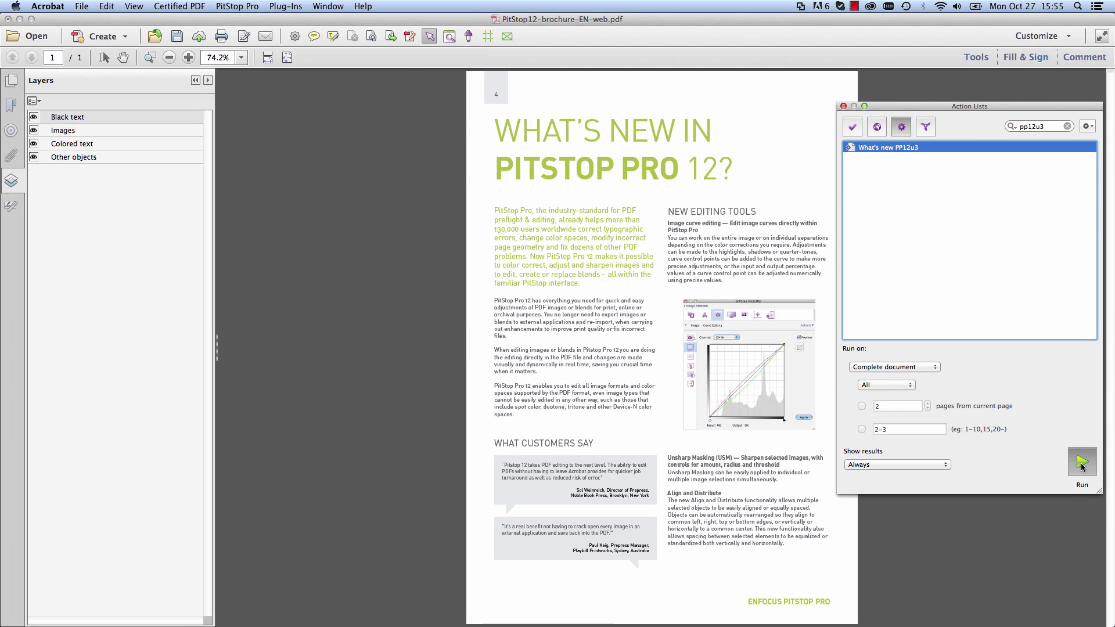
Run the list on the brochure and toggle the Other objects and Images layers to verify.
{"action": "left_click", "coordinate": [1081, 466]}
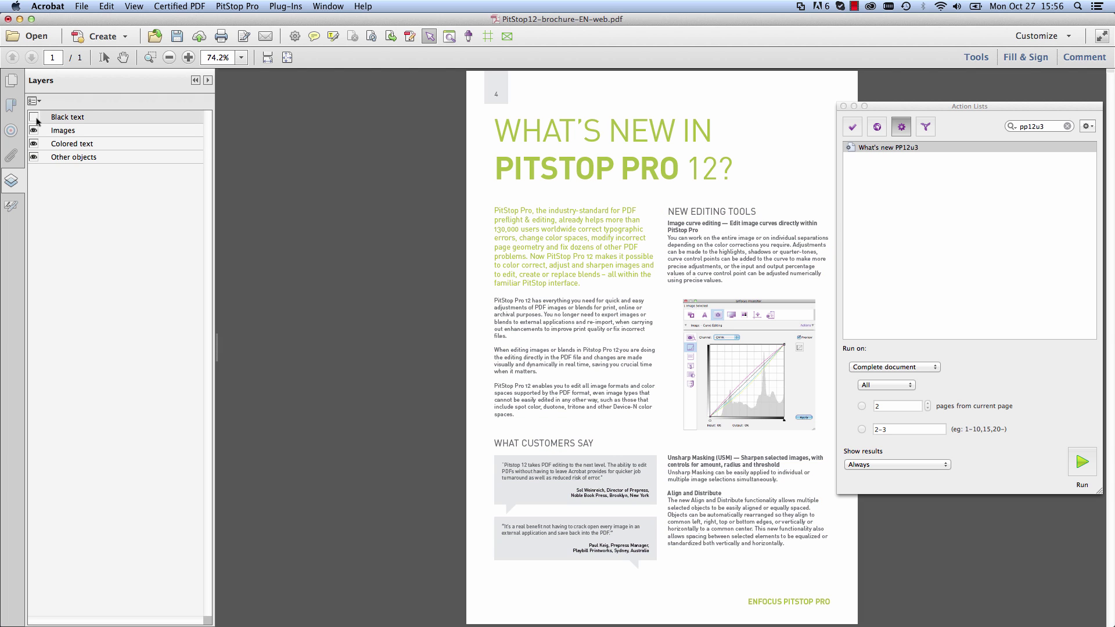
{"action": "left_click", "coordinate": [33, 156]}
{"action": "left_click", "coordinate": [33, 131]}
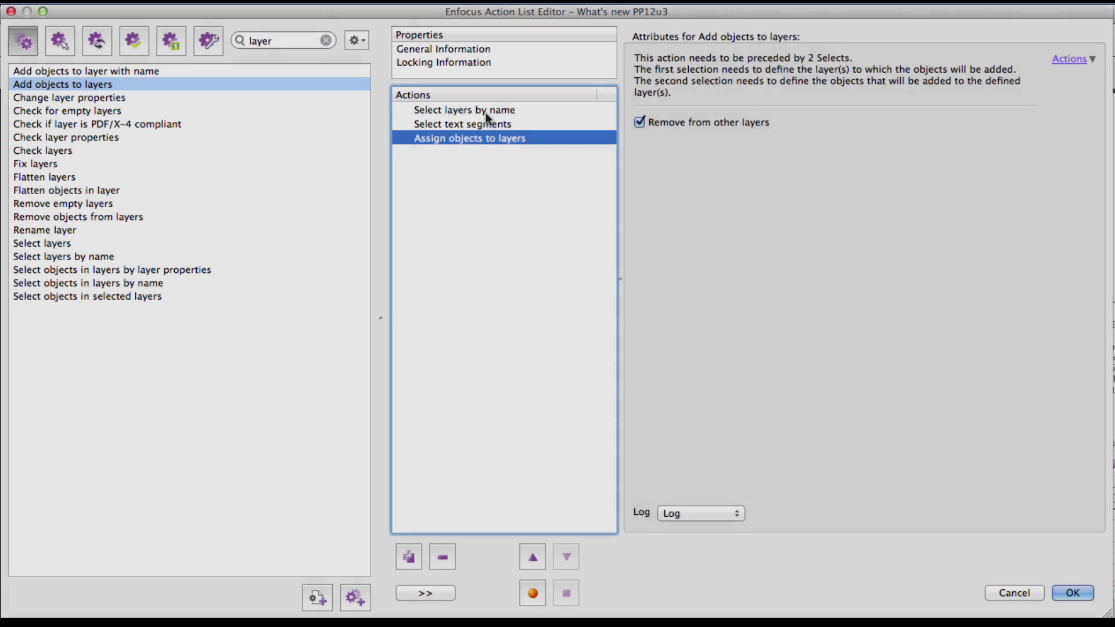
Review the Select layers by name, Select text segments and Assign objects to layers steps.
{"action": "left_click", "coordinate": [485, 112]}
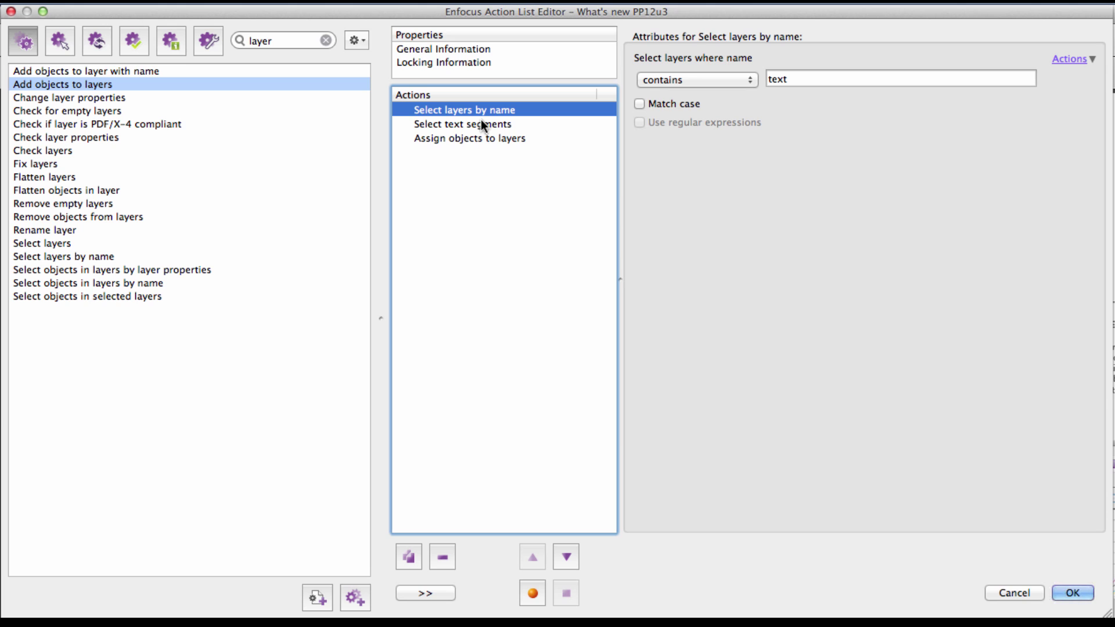
{"action": "left_click", "coordinate": [481, 122]}
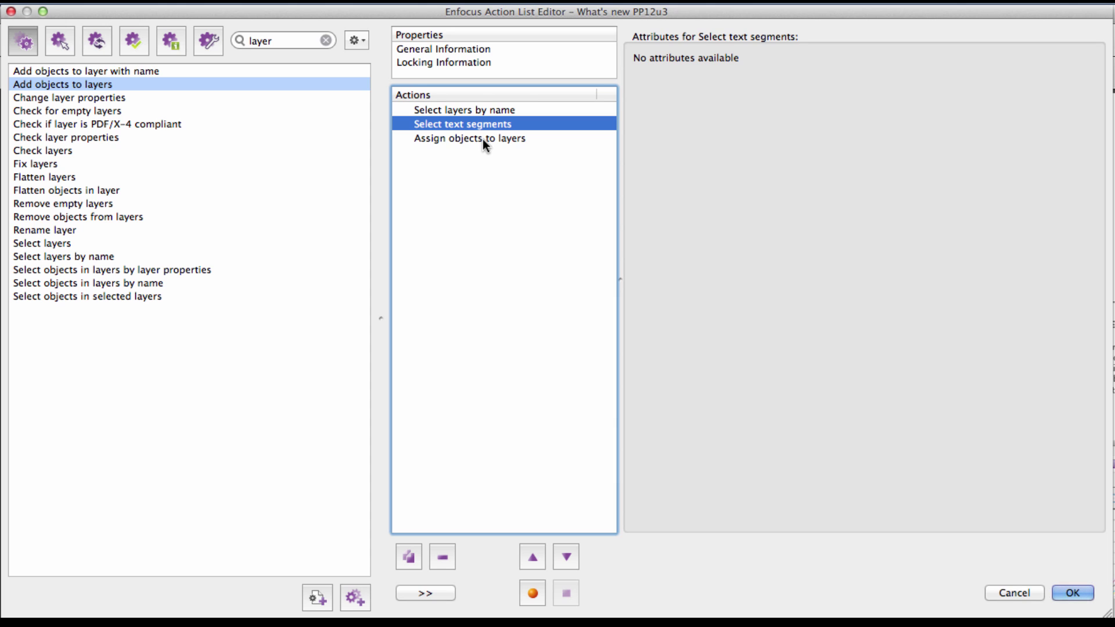
{"action": "left_click", "coordinate": [482, 139]}
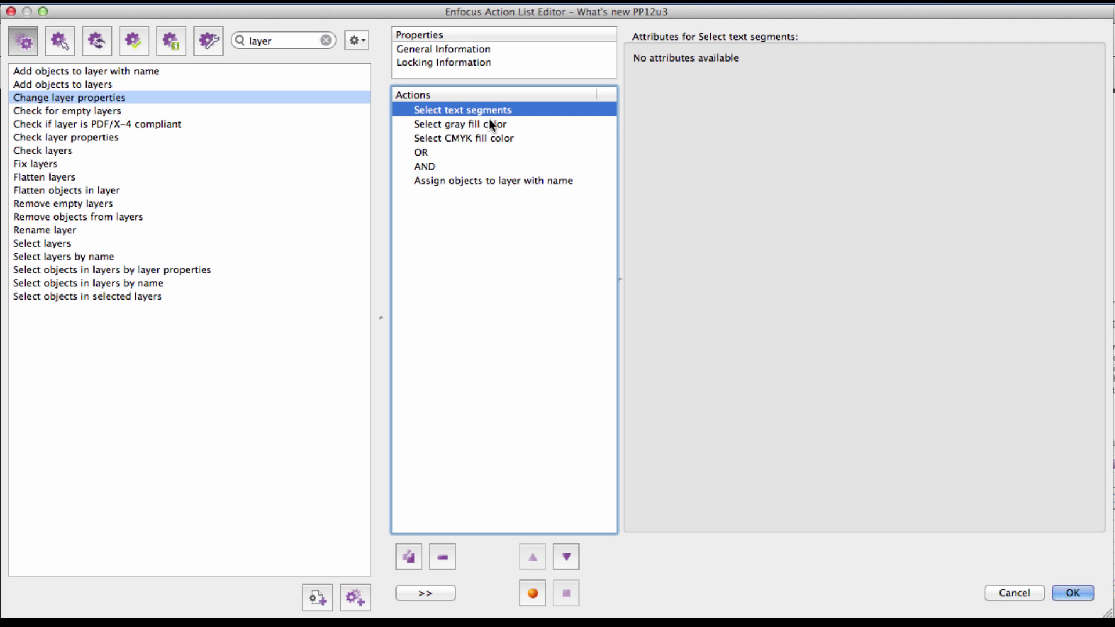
Review the CMYK fill color selection and the OR and AND steps.
{"action": "left_click", "coordinate": [486, 124]}
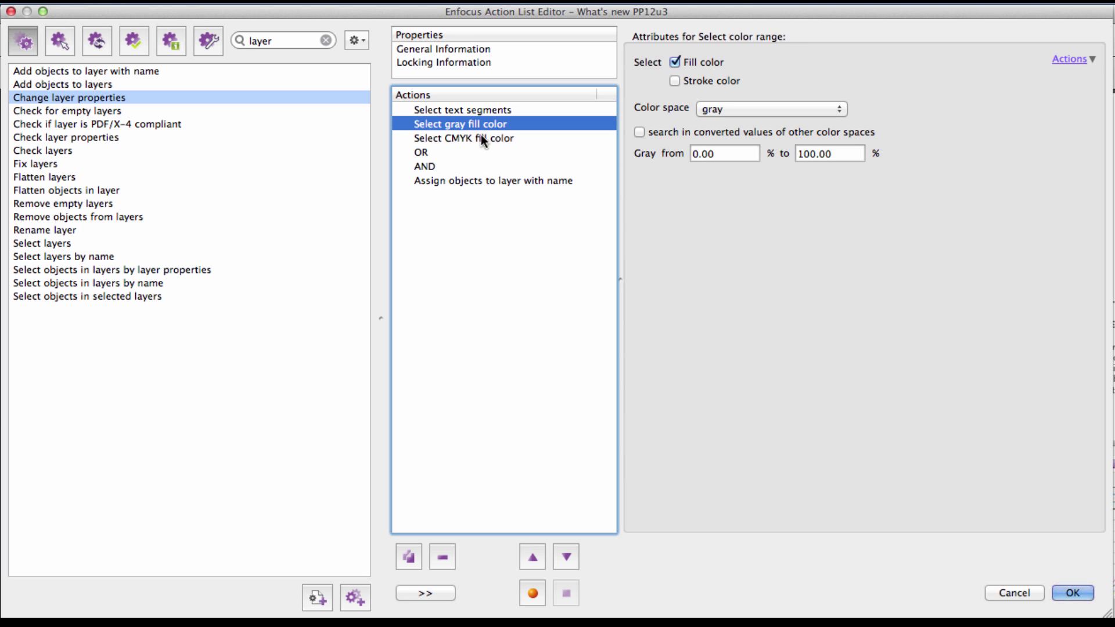
{"action": "left_click", "coordinate": [426, 153]}
{"action": "left_click", "coordinate": [429, 166]}
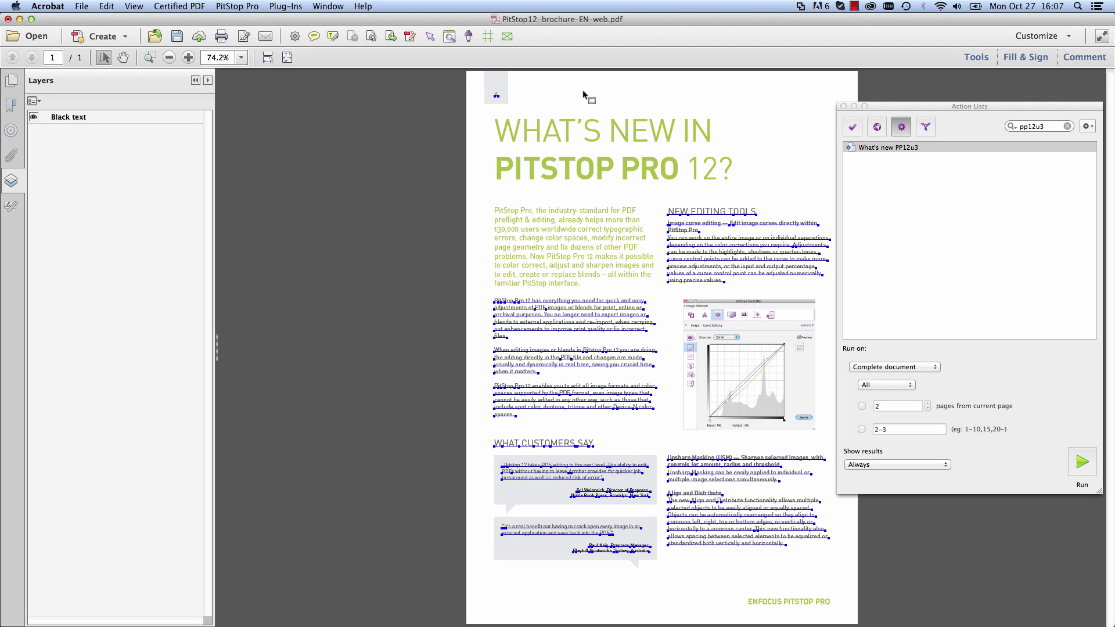
Clear the text selection and hide then reshow the Black text layer to verify.
{"action": "left_click", "coordinate": [584, 96]}
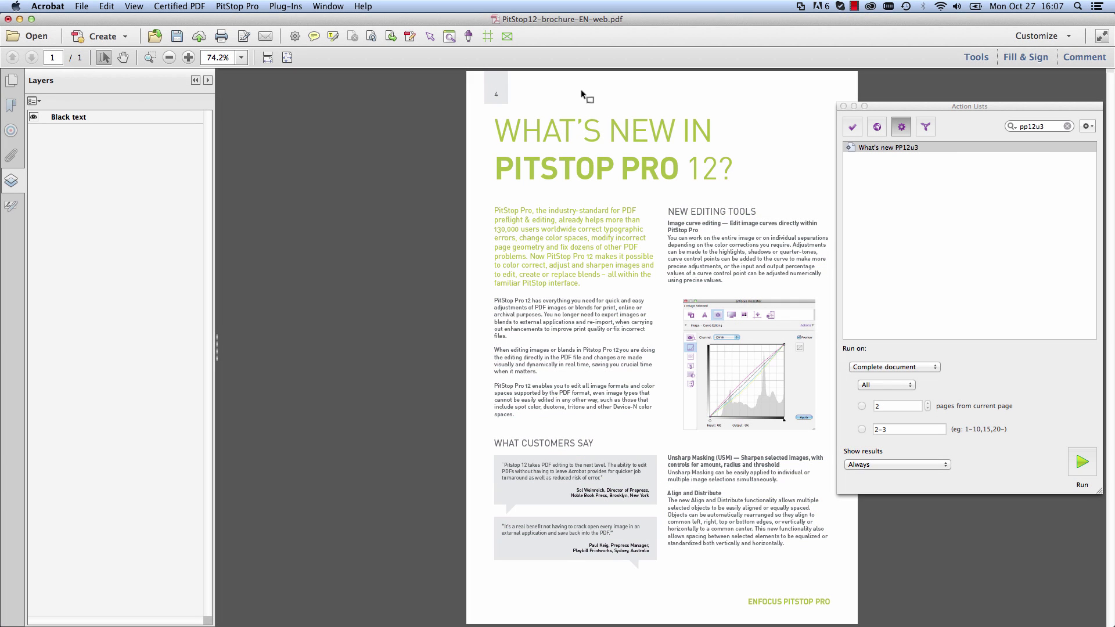
{"action": "left_click", "coordinate": [34, 118]}
{"action": "left_click", "coordinate": [34, 117]}
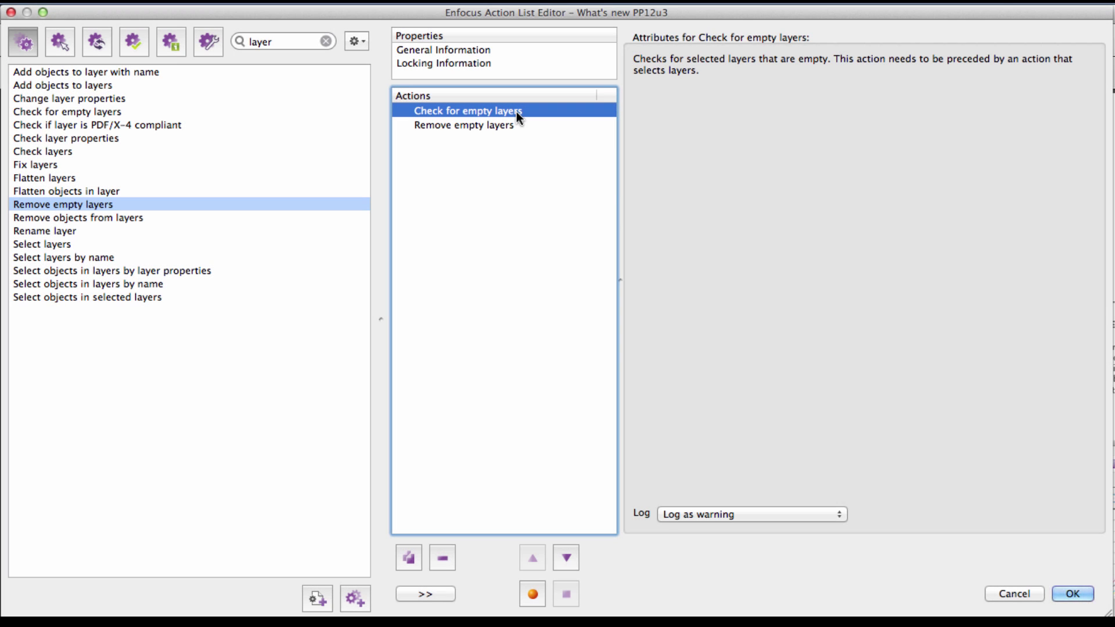
Review Remove empty layers and Check/Change layer properties steps, keeping layer visibility set to visible.
{"action": "left_click", "coordinate": [493, 124]}
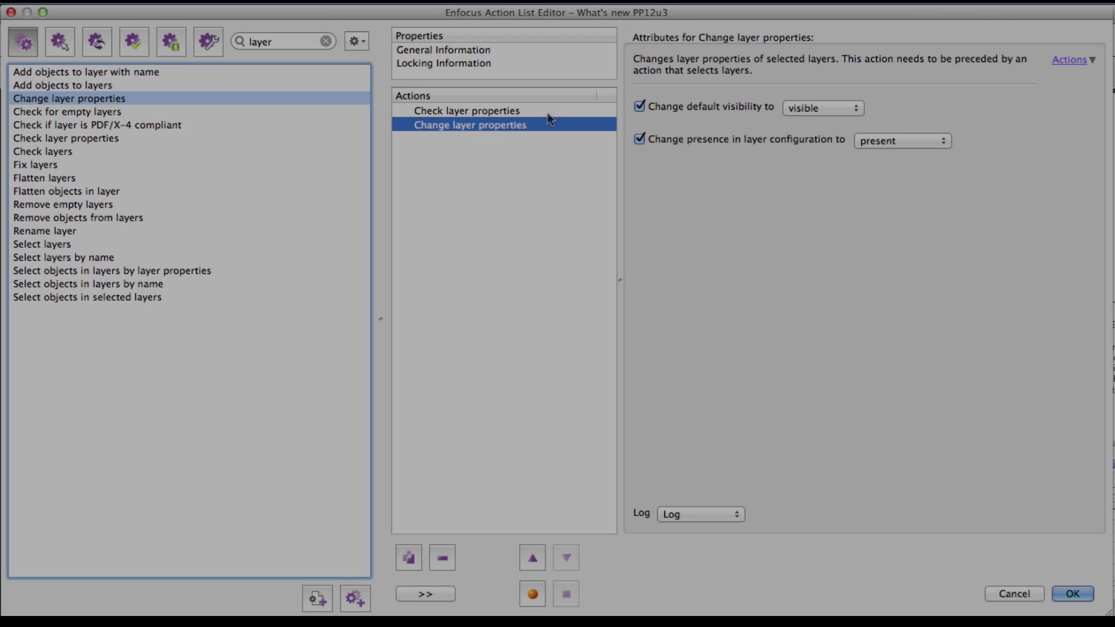
{"action": "left_click", "coordinate": [495, 110]}
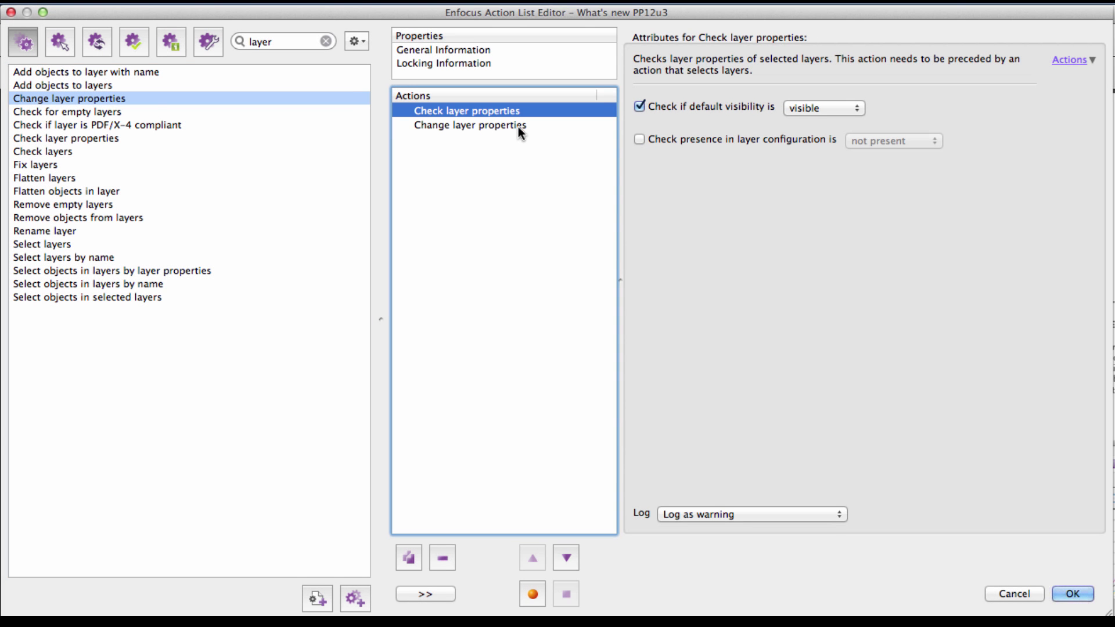
{"action": "left_click", "coordinate": [512, 127]}
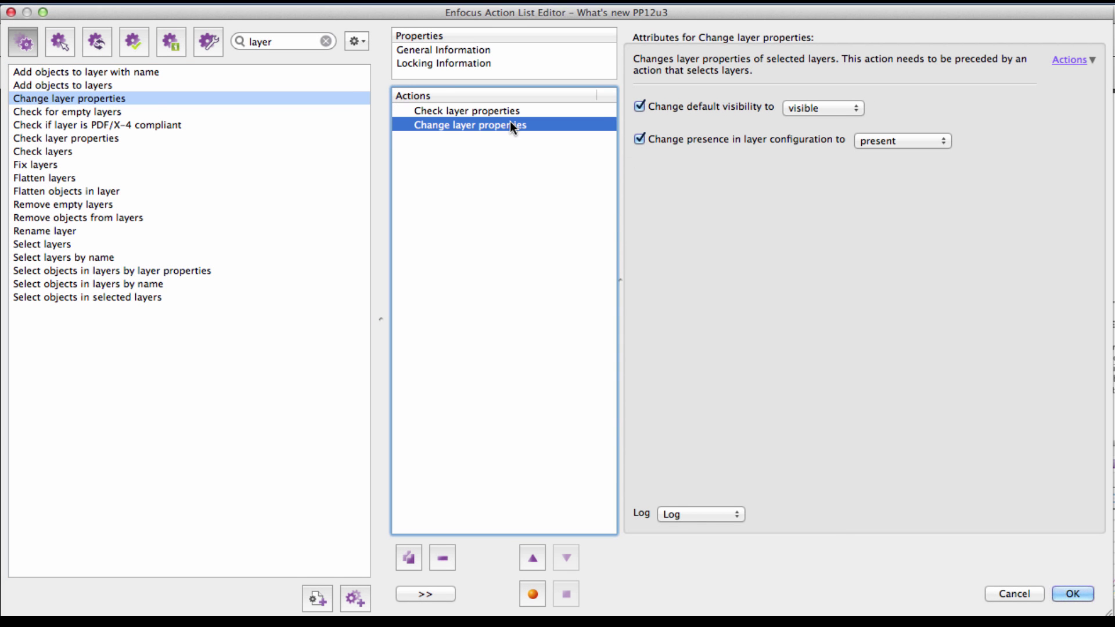
{"action": "left_click", "coordinate": [827, 106]}
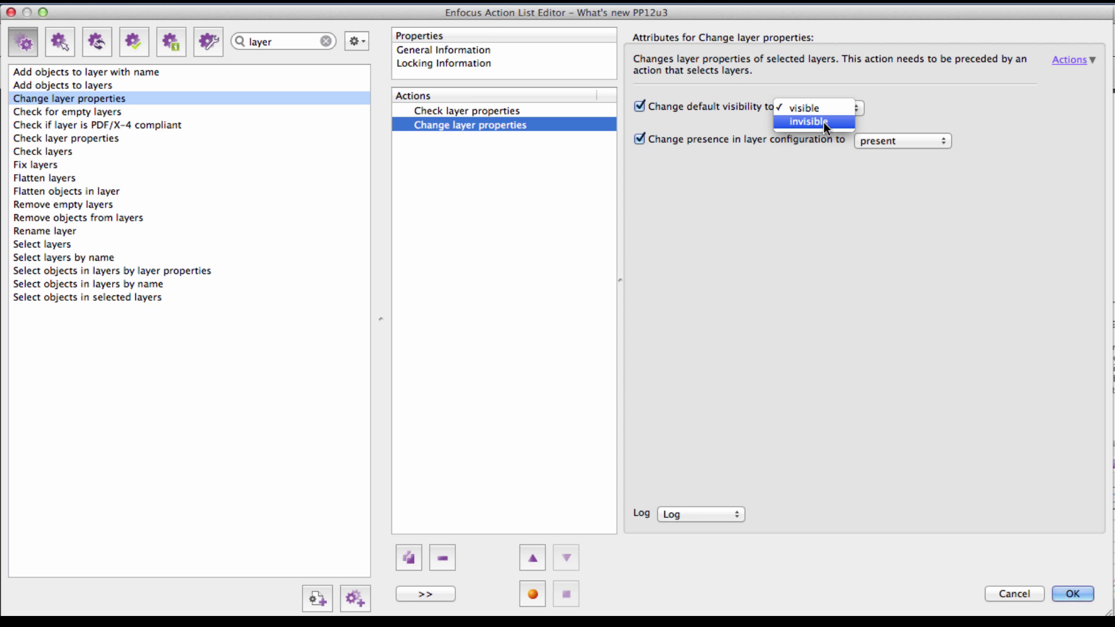
{"action": "left_click", "coordinate": [872, 98]}
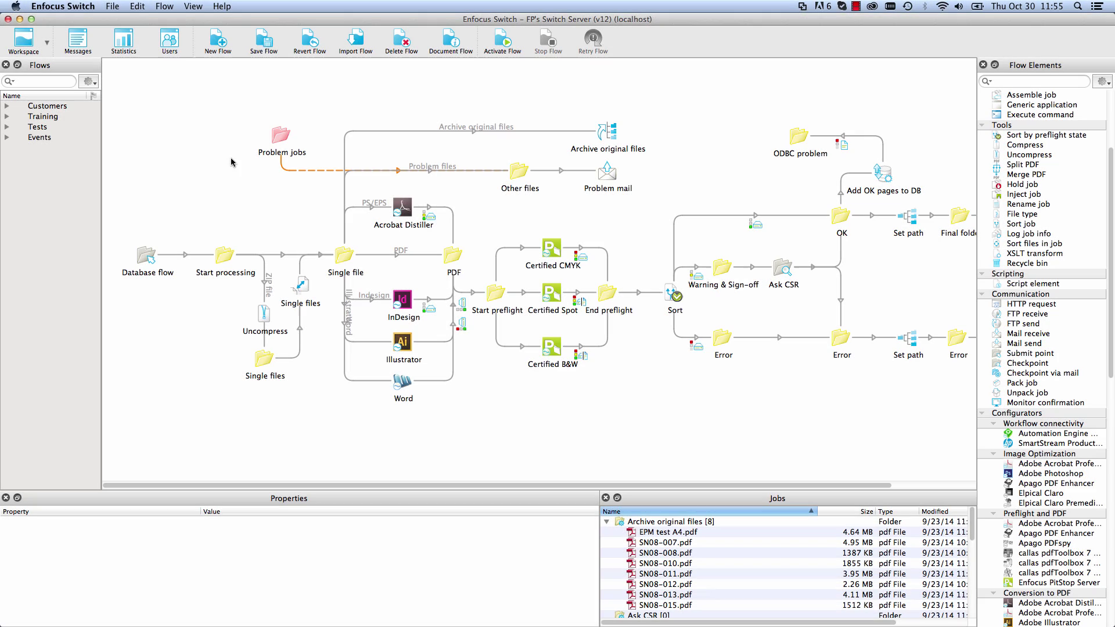
Open Switch's File menu to reach Restart Switch Server.
{"action": "left_click", "coordinate": [117, 8]}
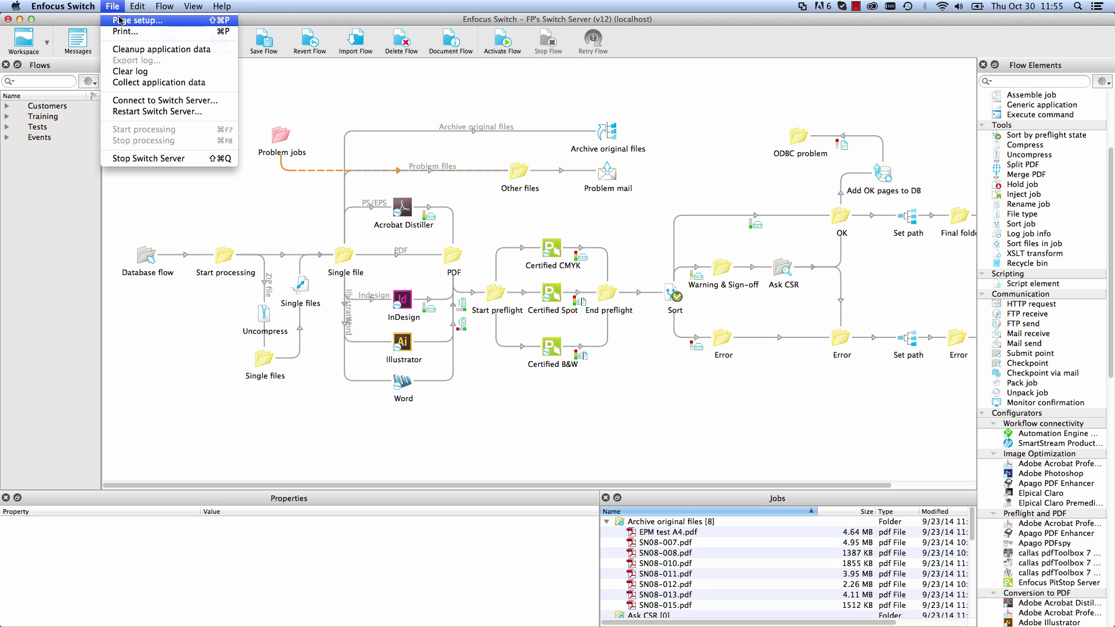